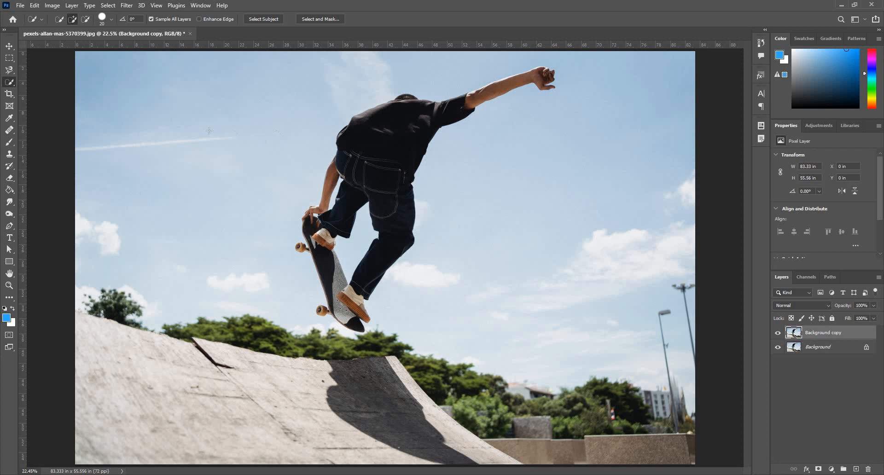
# Choose the Quick Selection tool and automatically select the skateboarder and board with Select Subject.
pyautogui.click(439, 105)
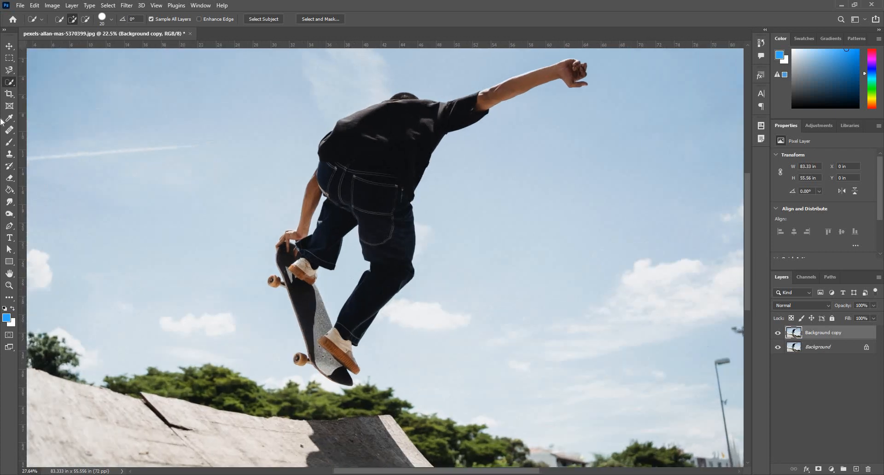
pyautogui.click(11, 82)
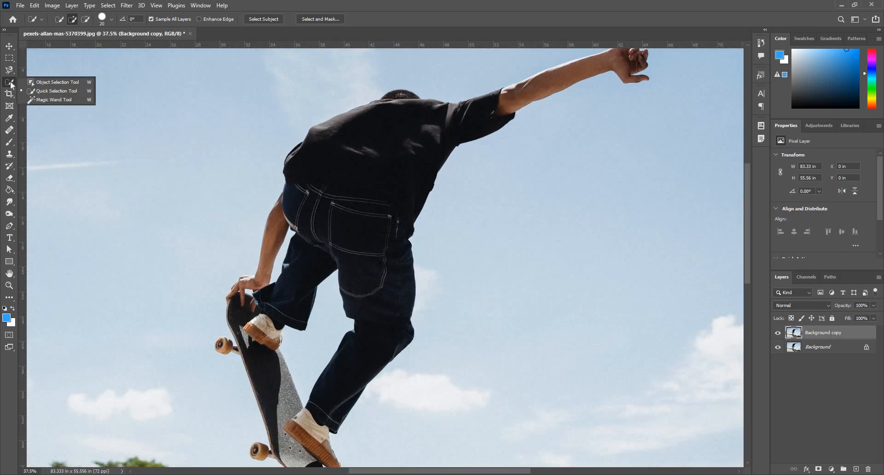
pyautogui.click(51, 91)
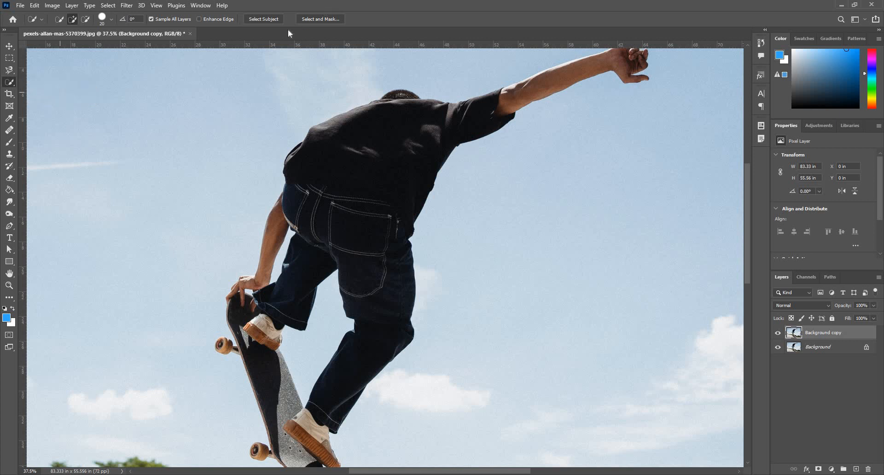
pyautogui.click(256, 19)
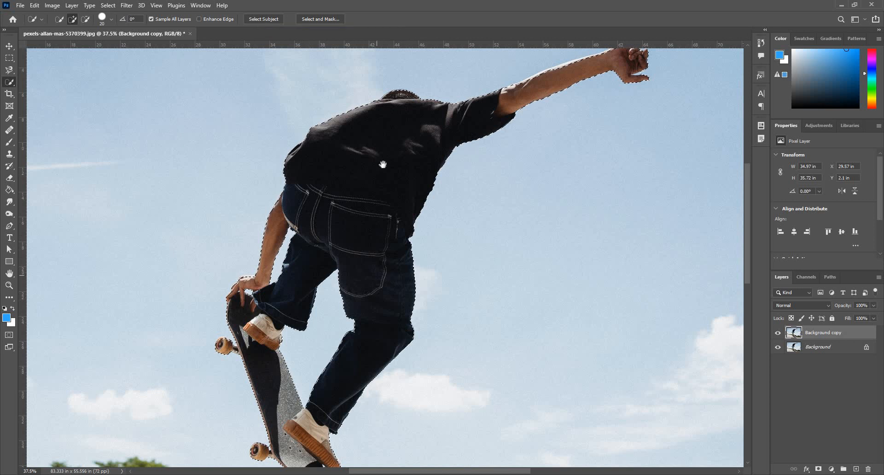
# Add the missing light-coloured tip of the lower shoe above the sole to the selection.
pyautogui.moveTo(384, 257); pyautogui.dragTo(374, 112)
pyautogui.scroll(-1, 386, 236)
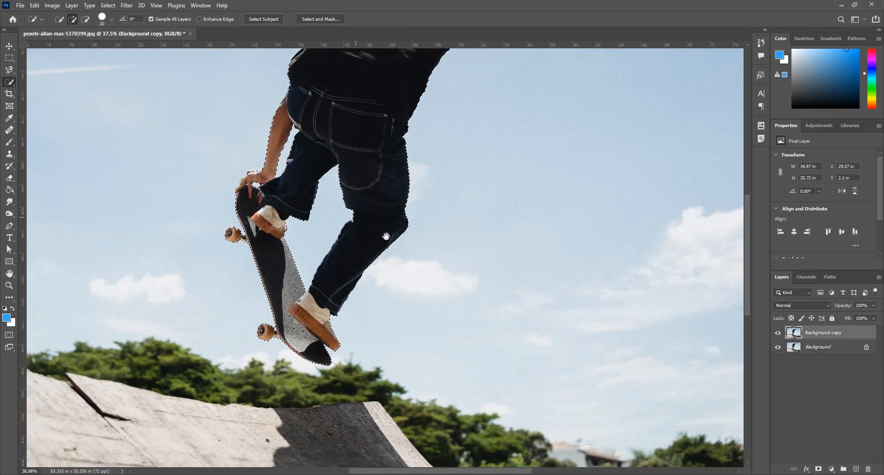
pyautogui.scroll(7, 386, 236)
pyautogui.moveTo(377, 288); pyautogui.dragTo(406, 129)
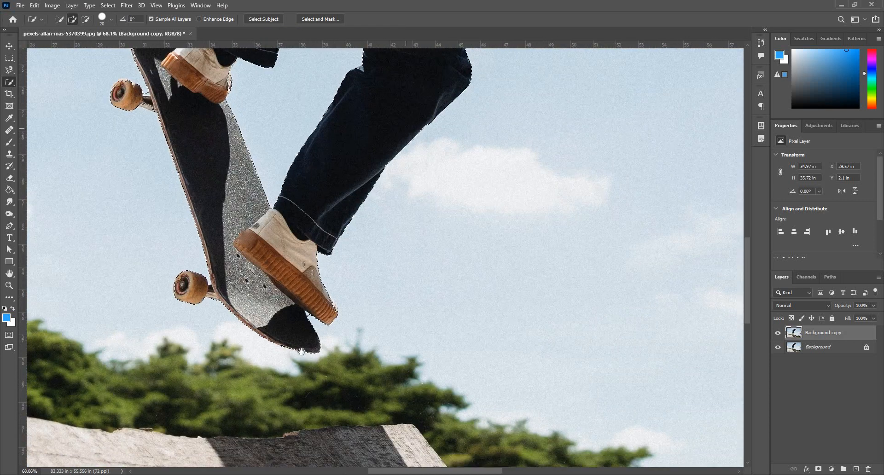
pyautogui.scroll(16, 288, 336)
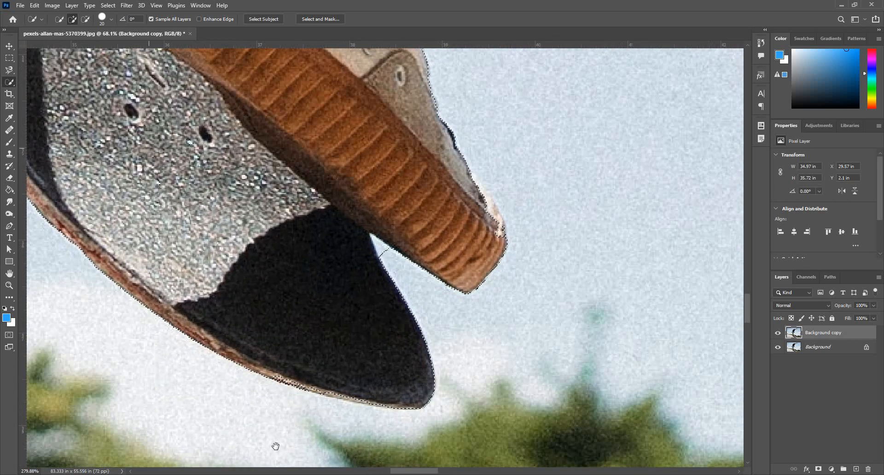
pyautogui.moveTo(477, 195); pyautogui.dragTo(386, 366)
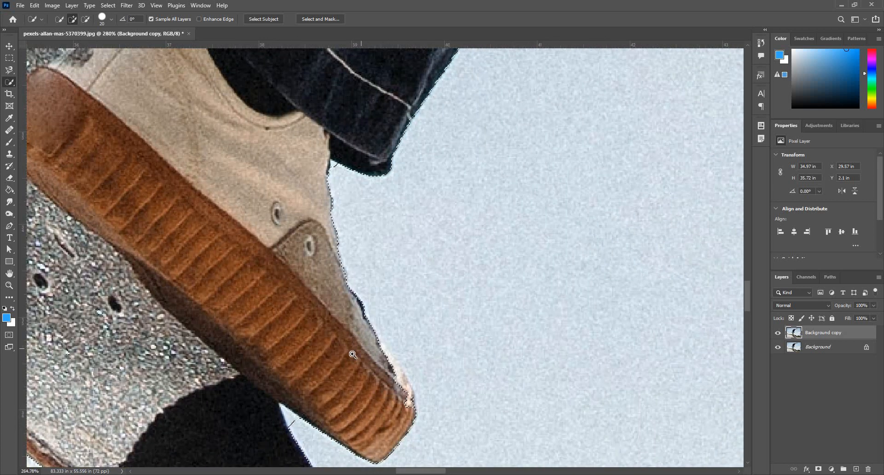
pyautogui.moveTo(352, 355)
pyautogui.mouseDown()
pyautogui.moveTo(315, 354)
pyautogui.moveTo(345, 353)
pyautogui.mouseUp()
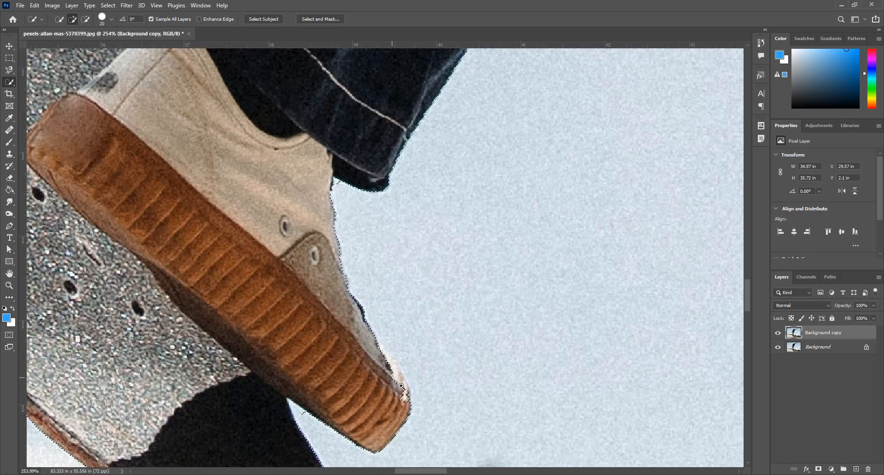
pyautogui.scroll(1, 389, 383)
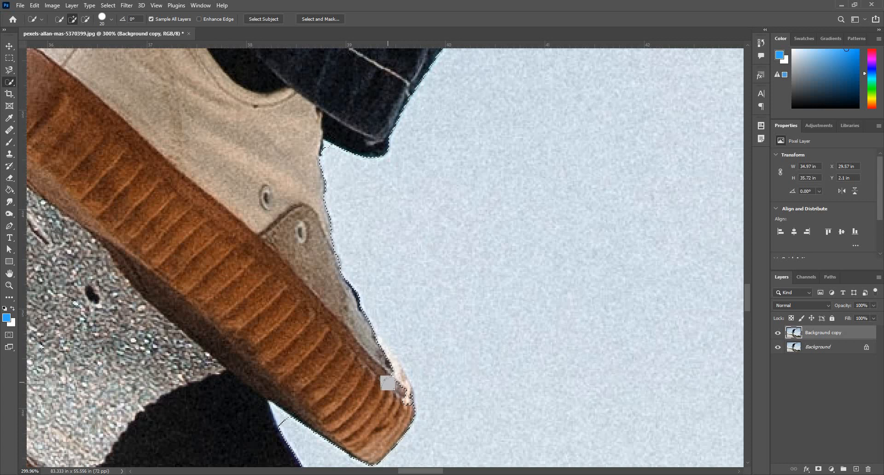
pyautogui.click(399, 398)
# Subtract the small wedge of sky between the lower shoe's sole and the skateboard's tail from the selection.
pyautogui.moveTo(374, 404); pyautogui.dragTo(402, 231)
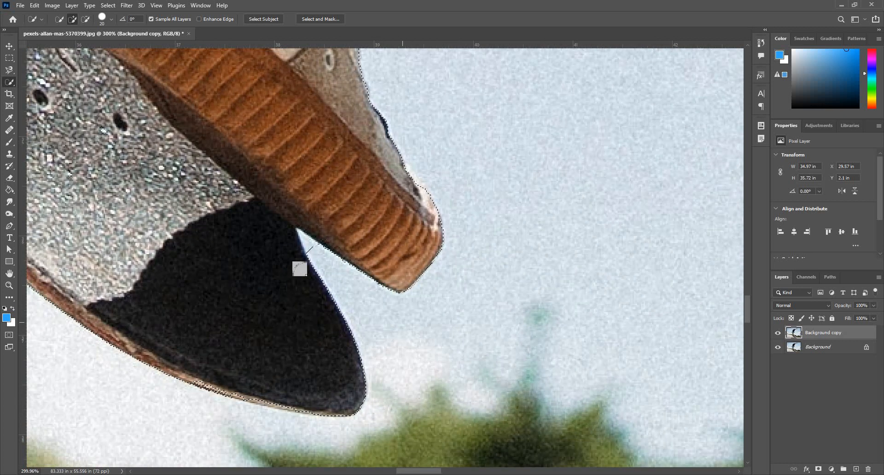
pyautogui.moveTo(311, 236); pyautogui.dragTo(375, 244)
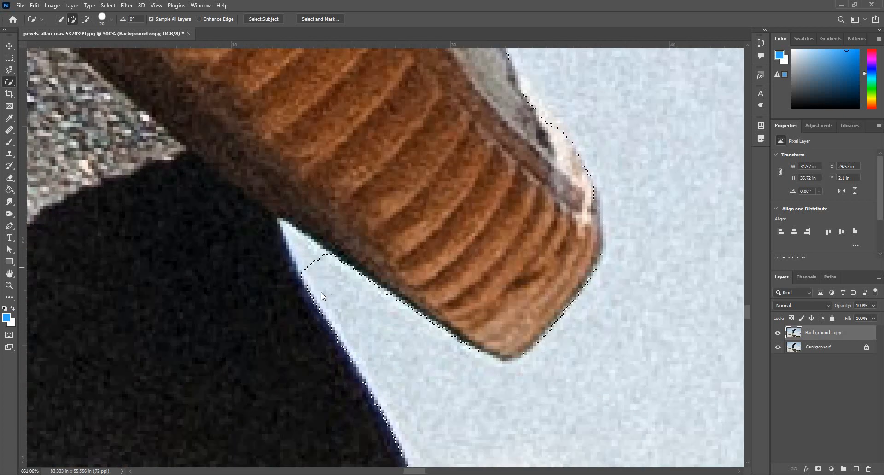
pyautogui.moveTo(341, 290); pyautogui.dragTo(316, 288)
pyautogui.moveTo(303, 251)
pyautogui.mouseDown()
pyautogui.moveTo(327, 283)
pyautogui.moveTo(273, 319)
pyautogui.moveTo(163, 220)
pyautogui.moveTo(207, 226)
pyautogui.moveTo(223, 259)
pyautogui.moveTo(210, 199)
pyautogui.moveTo(211, 261)
pyautogui.moveTo(234, 266)
pyautogui.mouseUp()
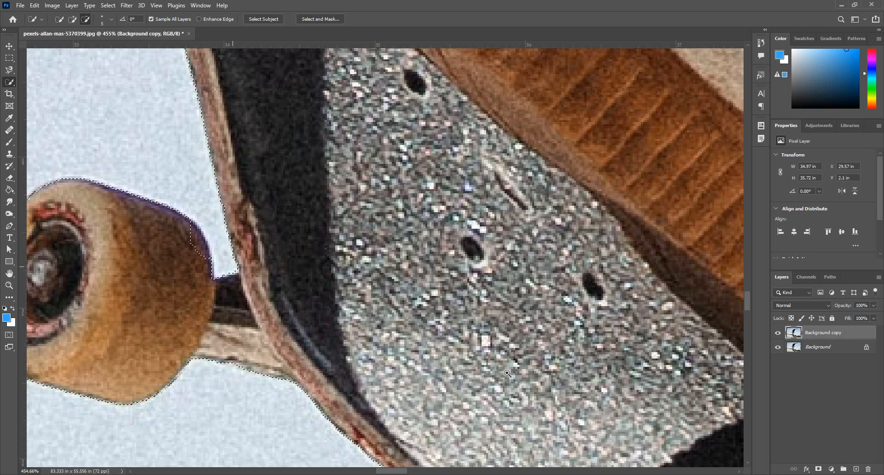
# Add the missing bright knuckles and back of the raised hand to the selection, following the skin's outer edge.
pyautogui.moveTo(459, 379); pyautogui.dragTo(358, 430)
pyautogui.moveTo(544, 180); pyautogui.dragTo(287, 437)
pyautogui.moveTo(353, 380); pyautogui.dragTo(330, 405)
pyautogui.moveTo(639, 115); pyautogui.dragTo(671, 234)
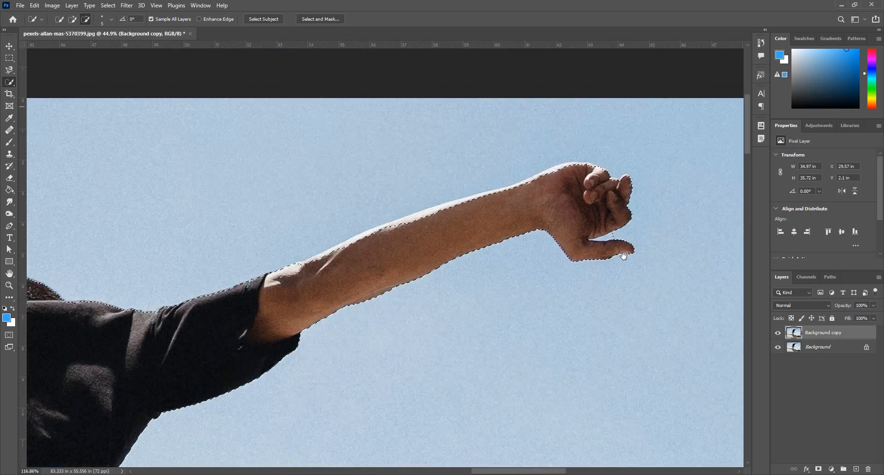
pyautogui.moveTo(616, 237)
pyautogui.mouseDown()
pyautogui.moveTo(593, 178)
pyautogui.moveTo(611, 152)
pyautogui.moveTo(614, 159)
pyautogui.moveTo(585, 165)
pyautogui.moveTo(593, 163)
pyautogui.moveTo(555, 157)
pyautogui.mouseUp()
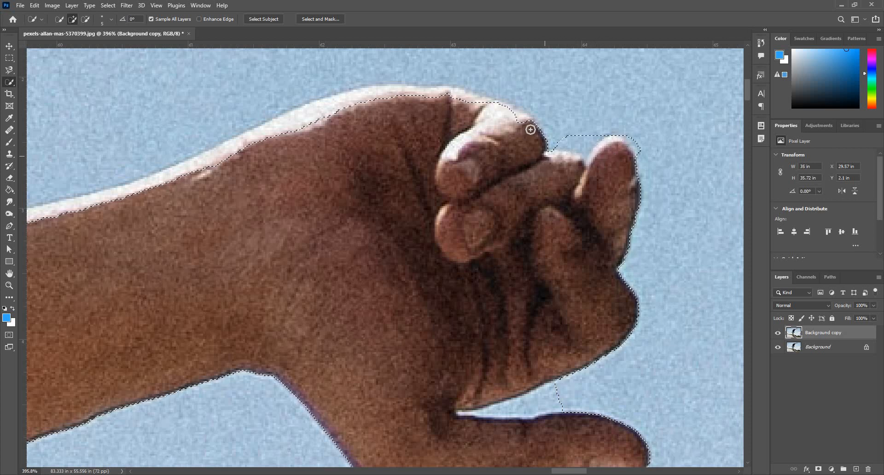
pyautogui.moveTo(531, 130)
pyautogui.mouseDown()
pyautogui.moveTo(481, 110)
pyautogui.moveTo(454, 133)
pyautogui.moveTo(467, 105)
pyautogui.moveTo(400, 95)
pyautogui.moveTo(356, 102)
pyautogui.moveTo(250, 156)
pyautogui.mouseUp()
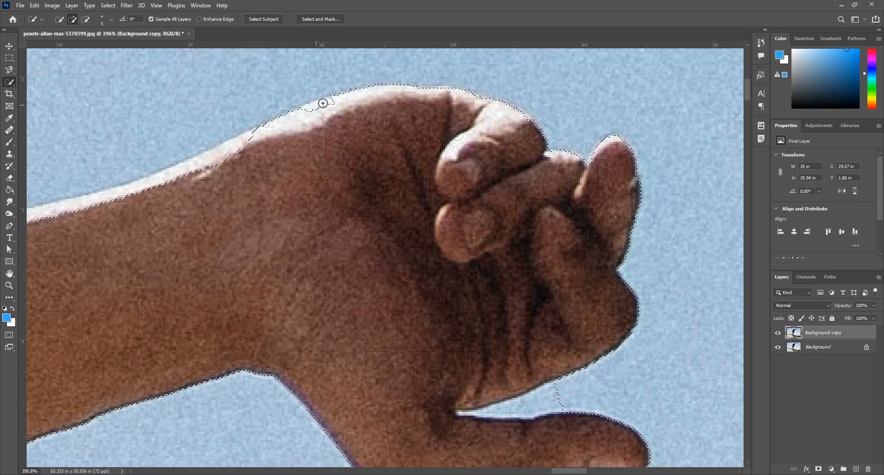
pyautogui.moveTo(324, 104); pyautogui.dragTo(296, 122)
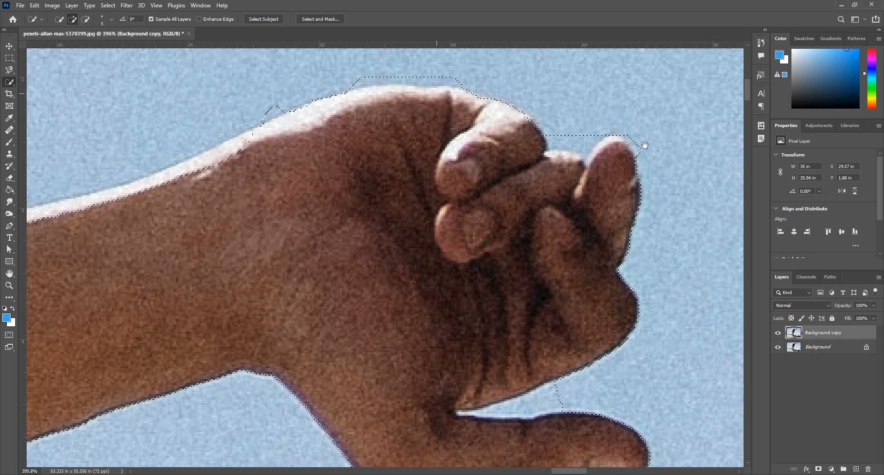
# Add the bright upper rim of the raised arm to the selection, from the sleeve to mid-forearm, and trim off spilled sky.
pyautogui.moveTo(272, 251); pyautogui.dragTo(584, 200)
pyautogui.moveTo(463, 272); pyautogui.dragTo(292, 306)
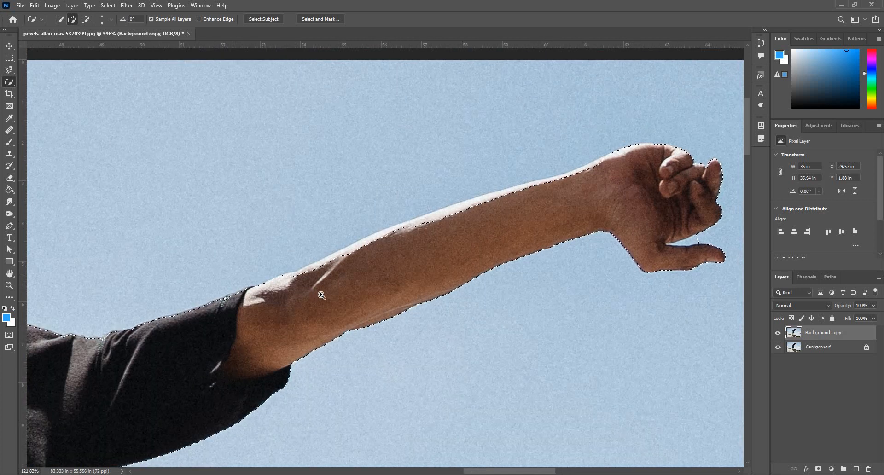
pyautogui.moveTo(308, 237); pyautogui.dragTo(337, 228)
pyautogui.moveTo(292, 259)
pyautogui.mouseDown()
pyautogui.moveTo(407, 216)
pyautogui.moveTo(417, 188)
pyautogui.mouseUp()
pyautogui.moveTo(331, 240)
pyautogui.mouseDown()
pyautogui.moveTo(394, 196)
pyautogui.moveTo(391, 213)
pyautogui.moveTo(450, 173)
pyautogui.moveTo(660, 98)
pyautogui.moveTo(441, 256)
pyautogui.mouseUp()
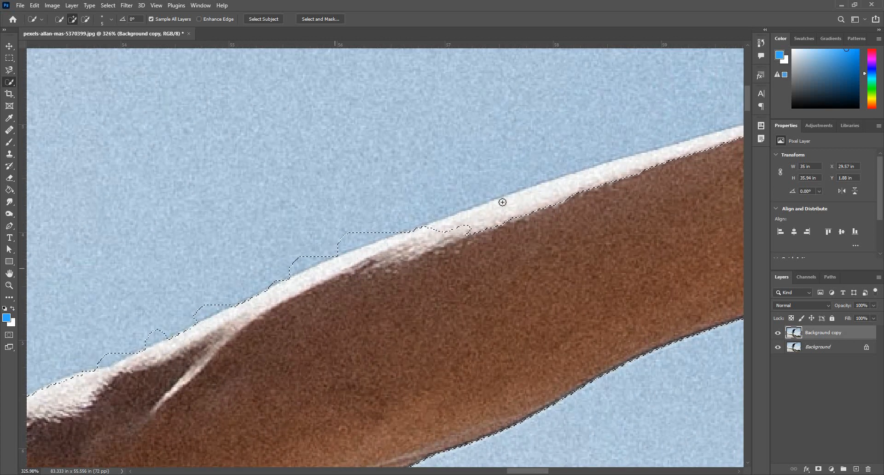
pyautogui.moveTo(502, 202); pyautogui.dragTo(557, 191)
pyautogui.moveTo(453, 225); pyautogui.dragTo(486, 223)
pyautogui.moveTo(573, 194); pyautogui.dragTo(505, 221)
# Extend the selection over the remaining bright rim from mid-forearm to the wrist, using an 11 px brush for the last part.
pyautogui.moveTo(591, 222); pyautogui.dragTo(330, 332)
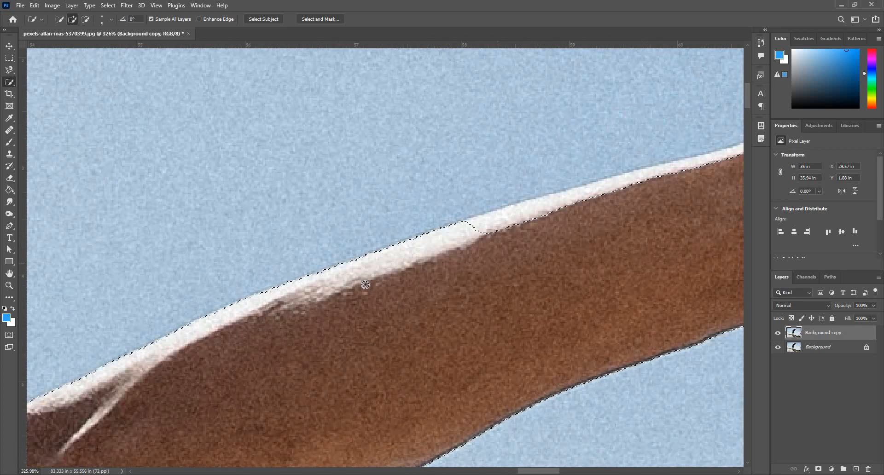
pyautogui.moveTo(289, 308)
pyautogui.mouseDown()
pyautogui.moveTo(379, 290)
pyautogui.moveTo(488, 248)
pyautogui.moveTo(478, 258)
pyautogui.mouseUp()
pyautogui.keyDown('alt'); pyautogui.rightClick(511, 250); pyautogui.keyUp('alt')
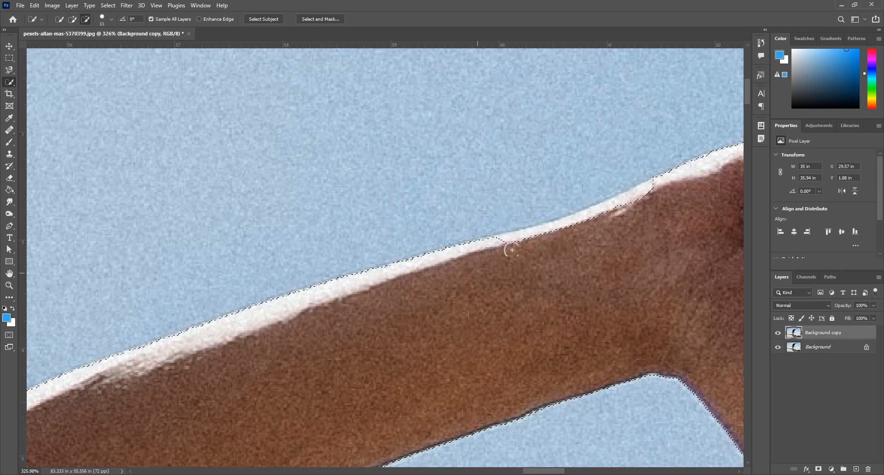
pyautogui.moveTo(543, 236)
pyautogui.mouseDown()
pyautogui.moveTo(606, 211)
pyautogui.moveTo(623, 214)
pyautogui.moveTo(524, 231)
pyautogui.mouseUp()
pyautogui.scroll(-5, 508, 233)
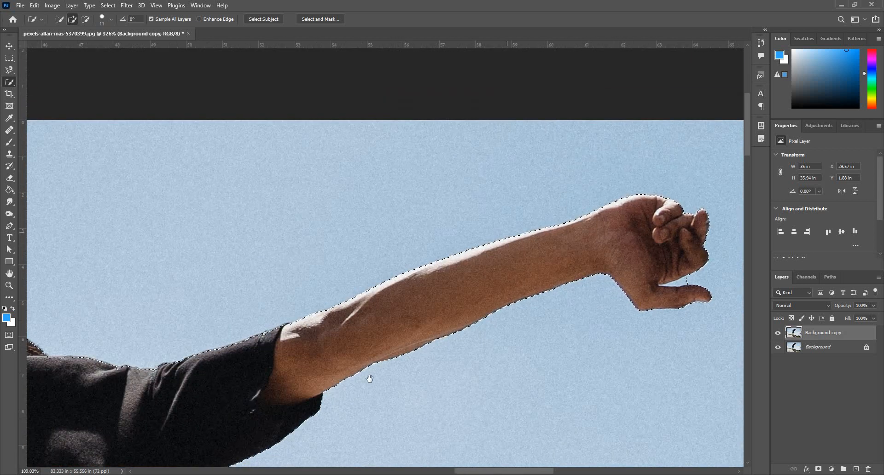
# Subtract the sky gap between the raised hand's thumb and palm with a small Quick Selection brush, undoing stray strokes.
pyautogui.moveTo(544, 288); pyautogui.dragTo(590, 256)
pyautogui.moveTo(723, 238); pyautogui.dragTo(568, 234)
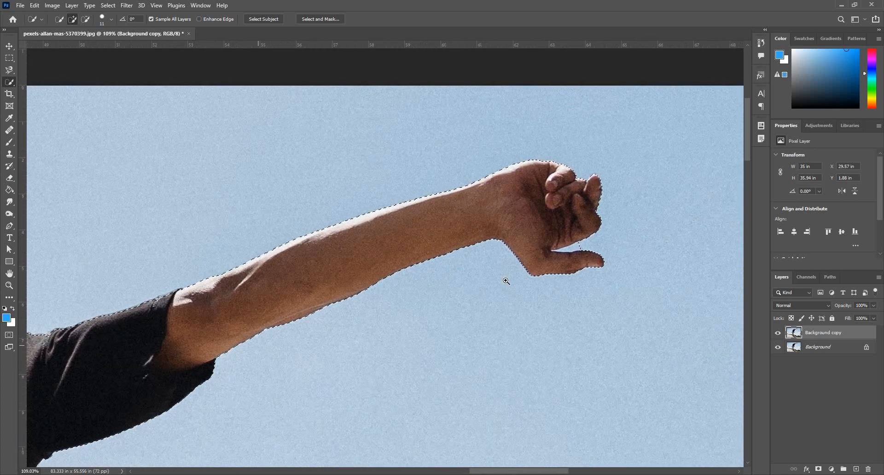
pyautogui.scroll(4, 523, 259)
pyautogui.moveTo(523, 259)
pyautogui.mouseDown()
pyautogui.moveTo(538, 247)
pyautogui.moveTo(484, 257)
pyautogui.mouseUp()
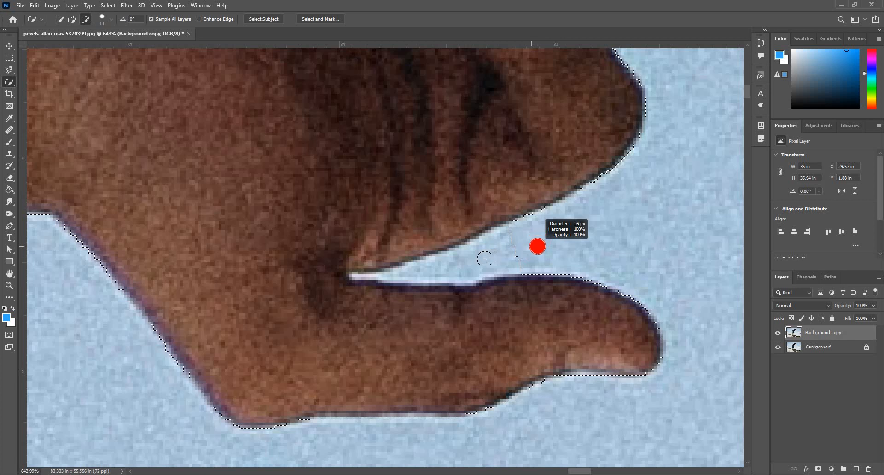
pyautogui.moveTo(433, 269)
pyautogui.mouseDown()
pyautogui.moveTo(538, 249)
pyautogui.moveTo(456, 270)
pyautogui.moveTo(494, 268)
pyautogui.moveTo(463, 269)
pyautogui.mouseUp()
pyautogui.moveTo(517, 234)
pyautogui.mouseDown()
pyautogui.moveTo(458, 266)
pyautogui.moveTo(467, 264)
pyautogui.moveTo(378, 277)
pyautogui.moveTo(474, 268)
pyautogui.moveTo(479, 278)
pyautogui.moveTo(366, 289)
pyautogui.mouseUp()
pyautogui.hotkey('ctrl', 'z')
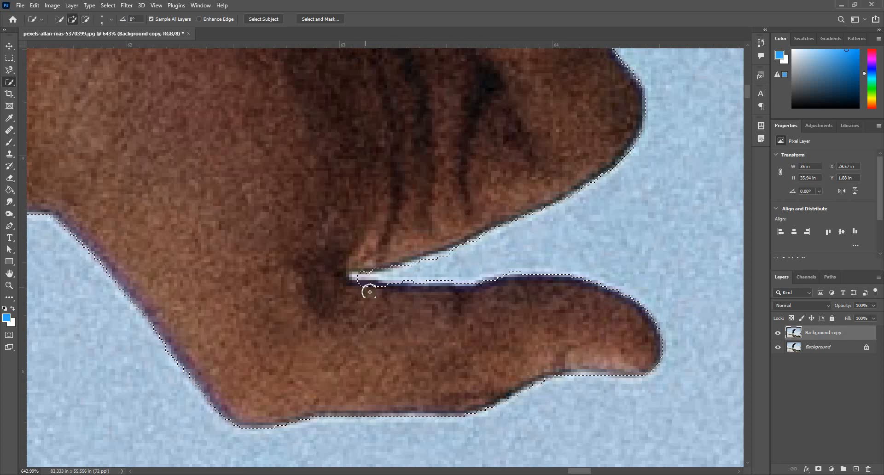
pyautogui.hotkey('ctrl', 'z')
pyautogui.scroll(-5, 400, 293)
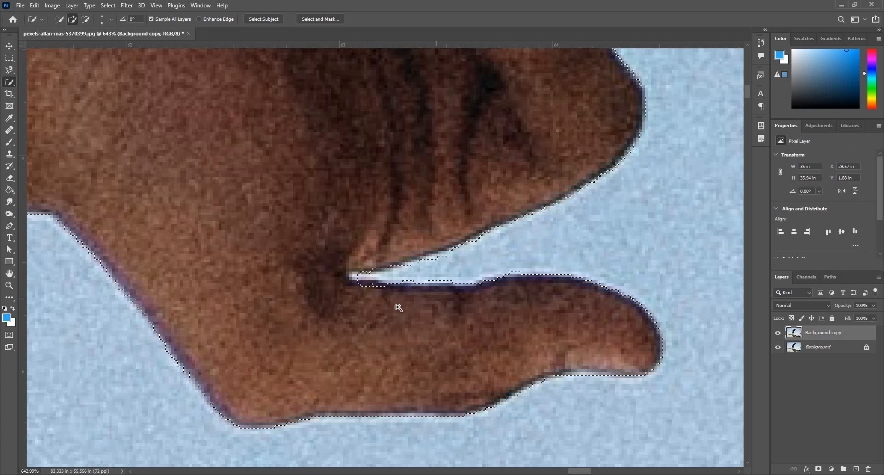
pyautogui.scroll(-4, 419, 311)
pyautogui.scroll(9, 416, 310)
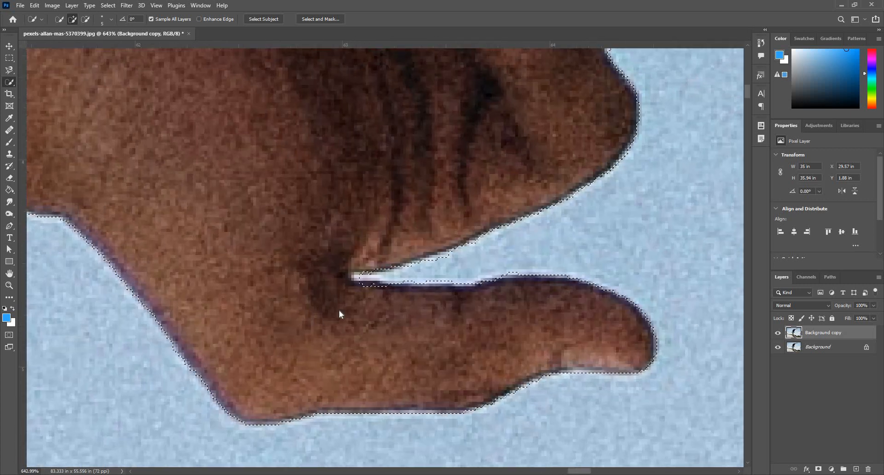
# Try to repair the selection edge at the inner crease between thumb and palm with Quick Selection, undoing the strokes.
pyautogui.moveTo(342, 309)
pyautogui.mouseDown()
pyautogui.moveTo(335, 310)
pyautogui.moveTo(371, 280)
pyautogui.moveTo(334, 285)
pyautogui.moveTo(356, 286)
pyautogui.mouseUp()
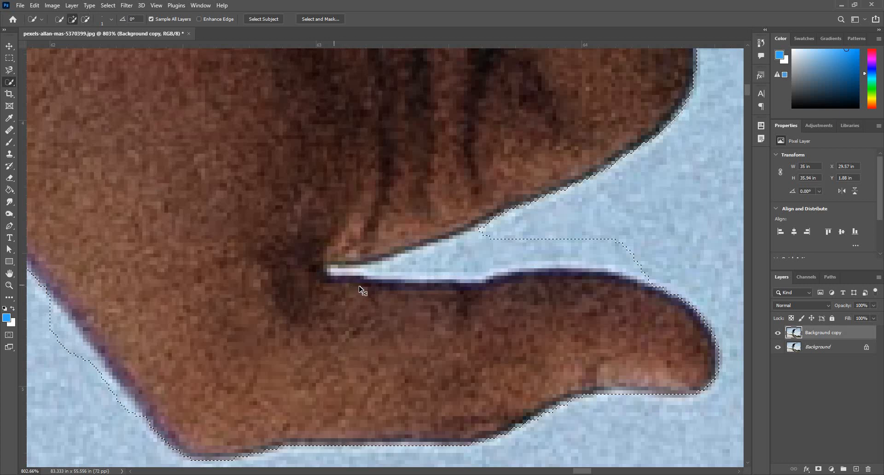
pyautogui.hotkey('ctrl', 'z')
pyautogui.hotkey('ctrl', 'z')
# Switch to the Lasso tool and clean up the selection edge in the narrow crease between thumb and palm.
pyautogui.click(10, 70)
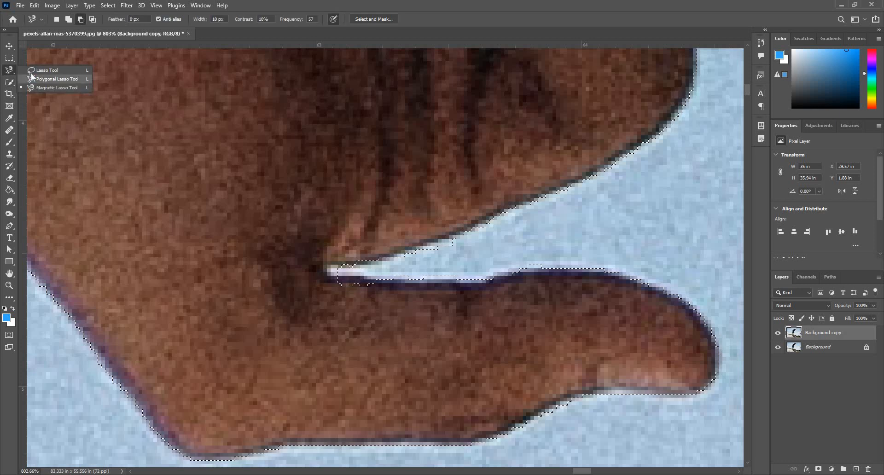
pyautogui.hotkey('shift', 'l')
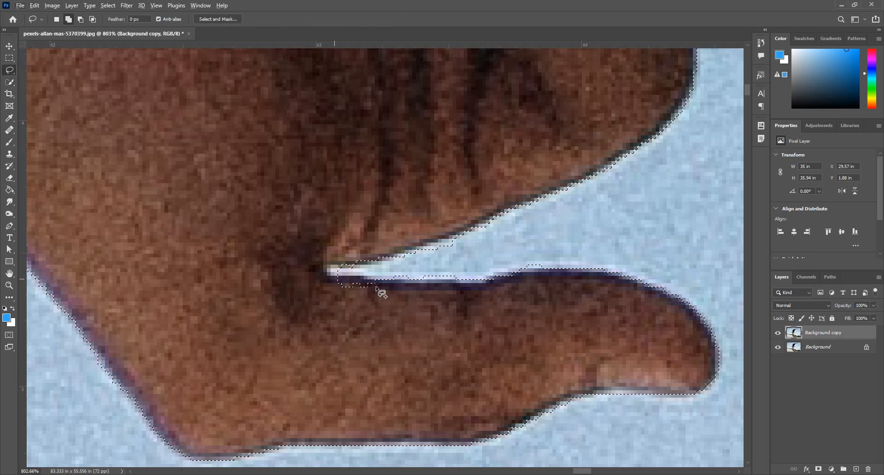
pyautogui.moveTo(375, 286)
pyautogui.mouseDown()
pyautogui.moveTo(346, 284)
pyautogui.moveTo(332, 269)
pyautogui.mouseUp()
pyautogui.moveTo(395, 279)
pyautogui.mouseDown()
pyautogui.moveTo(471, 270)
pyautogui.moveTo(476, 281)
pyautogui.moveTo(430, 267)
pyautogui.moveTo(396, 278)
pyautogui.mouseUp()
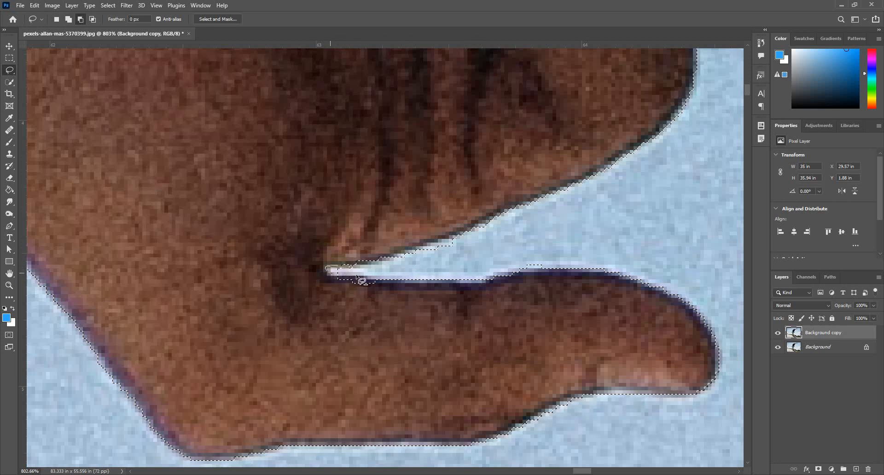
pyautogui.moveTo(417, 270); pyautogui.dragTo(281, 267)
# Add the bright upper rim of the hand holding the board, from the knuckle to the wrist, to the selection with the Lasso.
pyautogui.moveTo(452, 247); pyautogui.dragTo(736, 133)
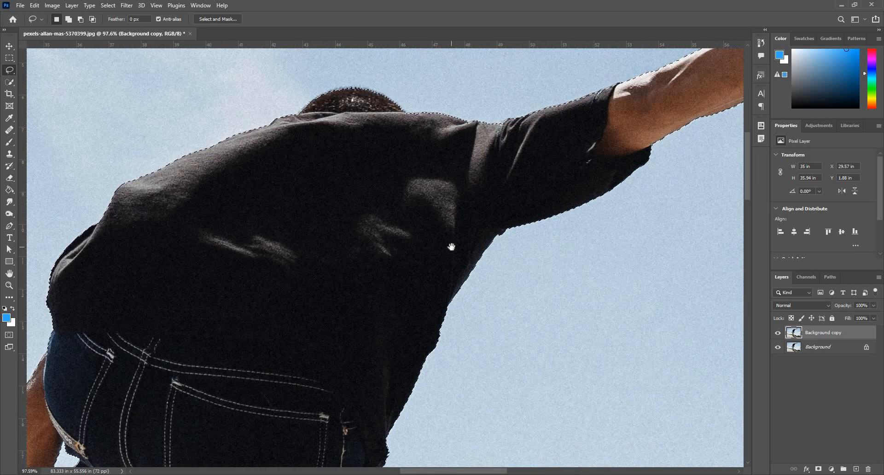
pyautogui.moveTo(335, 353); pyautogui.dragTo(482, 128)
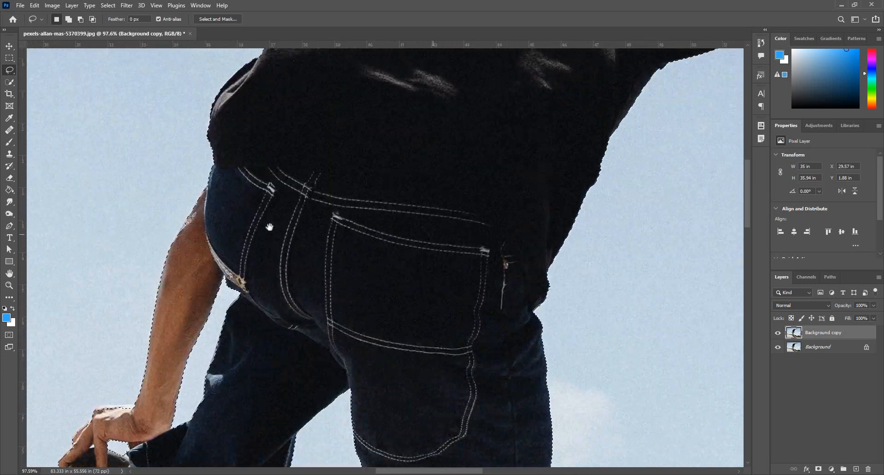
pyautogui.moveTo(255, 223); pyautogui.dragTo(281, 169)
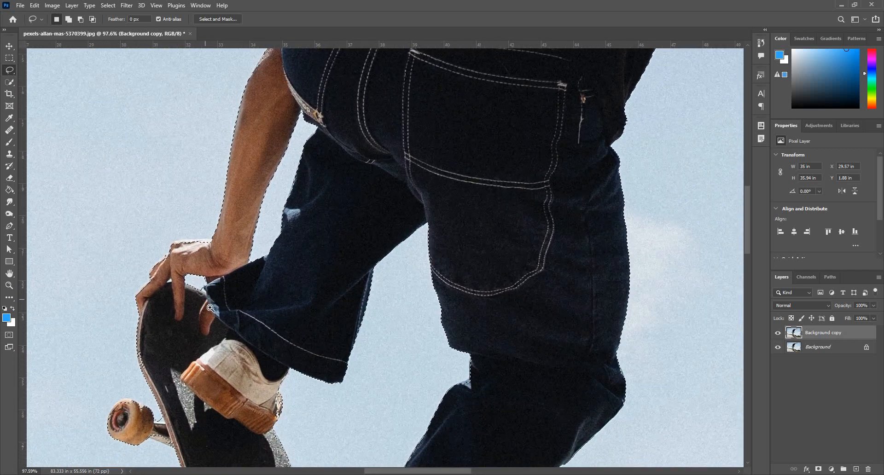
pyautogui.keyDown('ctrl'); pyautogui.click(210, 307); pyautogui.keyUp('ctrl')
pyautogui.keyDown('ctrl'); pyautogui.click(210, 308); pyautogui.keyUp('ctrl')
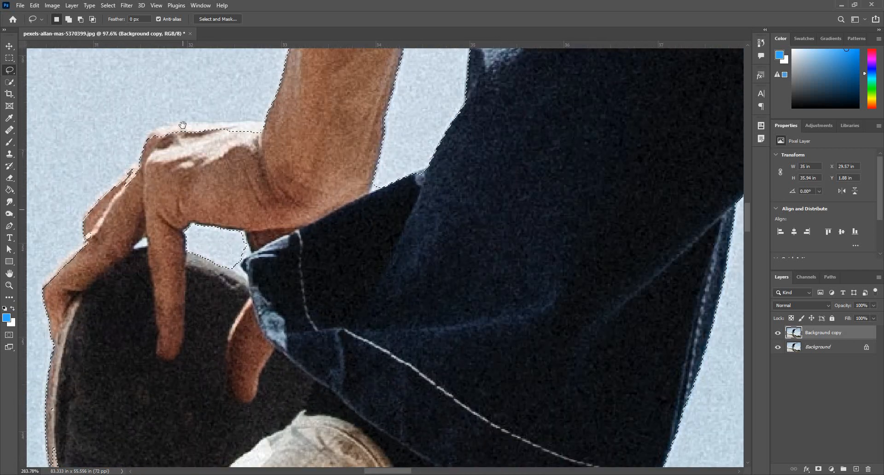
pyautogui.moveTo(244, 193); pyautogui.dragTo(289, 235)
pyautogui.keyDown('ctrl'); pyautogui.click(251, 177); pyautogui.keyUp('ctrl')
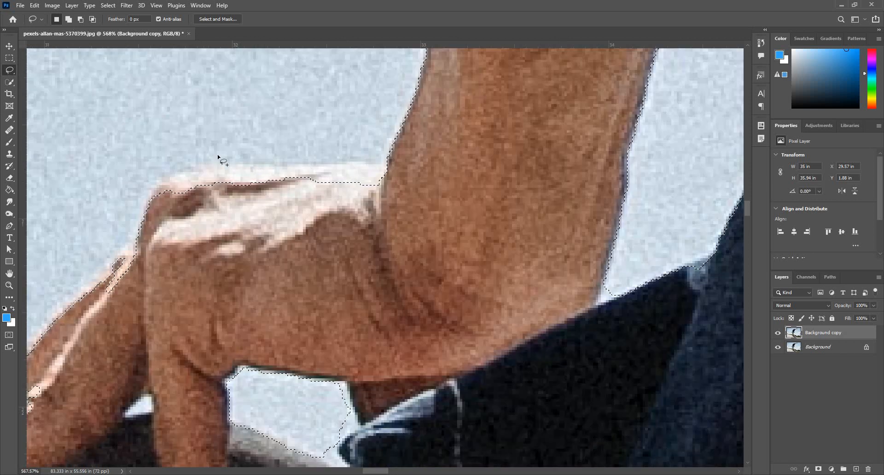
pyautogui.moveTo(174, 176)
pyautogui.mouseDown()
pyautogui.moveTo(227, 179)
pyautogui.moveTo(226, 167)
pyautogui.mouseUp()
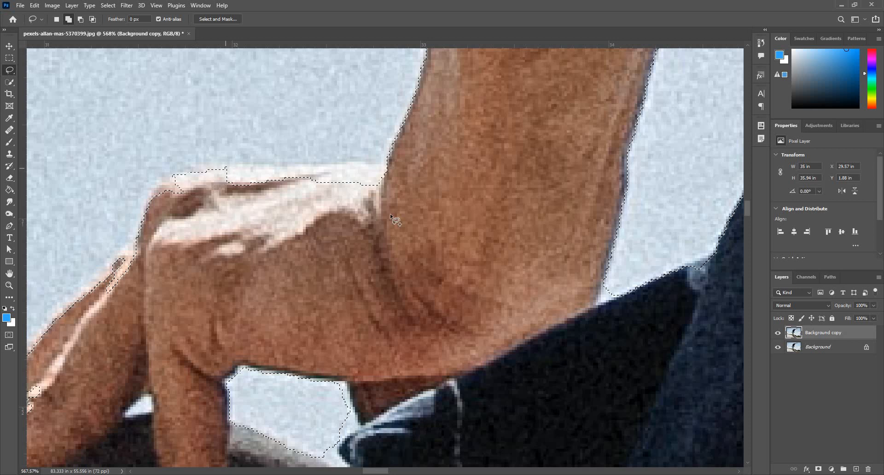
pyautogui.moveTo(391, 215); pyautogui.dragTo(398, 166)
pyautogui.moveTo(150, 210); pyautogui.dragTo(167, 186)
# Add the highlighted edge below the knuckle and along the outer finger of the board hand to the Lasso selection.
pyautogui.scroll(-2, 205, 240)
pyautogui.hscroll(-2, 206, 239)
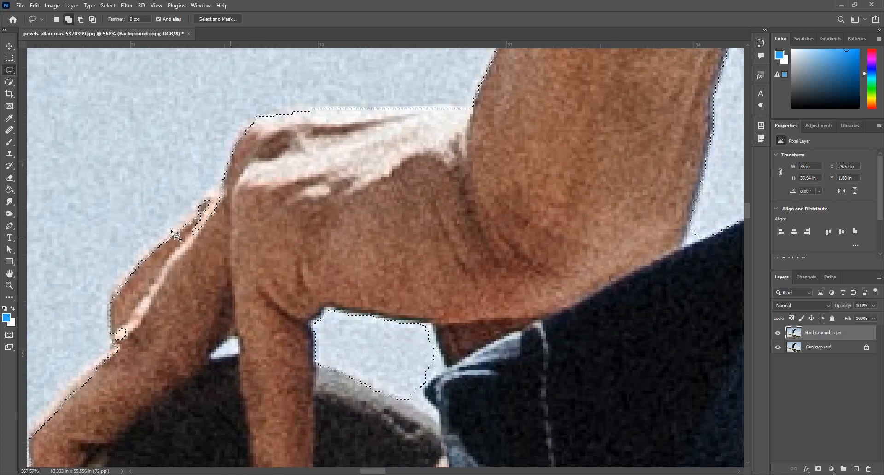
pyautogui.moveTo(174, 232)
pyautogui.mouseDown()
pyautogui.moveTo(175, 241)
pyautogui.moveTo(237, 182)
pyautogui.moveTo(231, 184)
pyautogui.mouseUp()
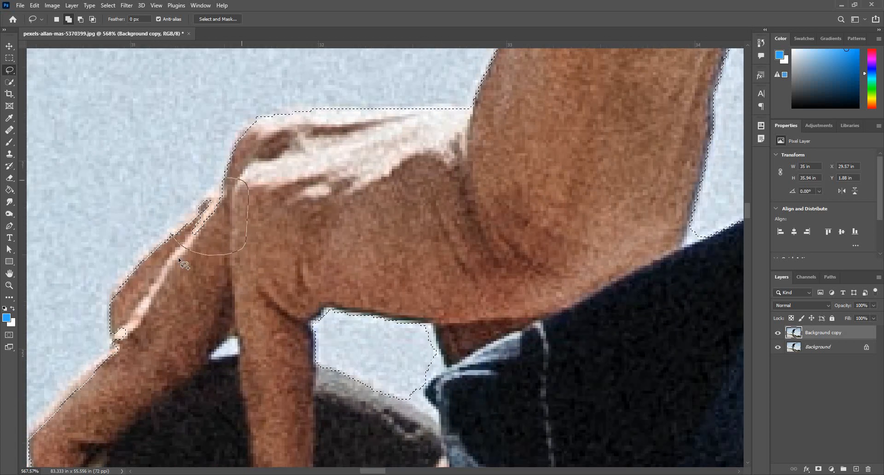
pyautogui.moveTo(178, 257); pyautogui.dragTo(117, 292)
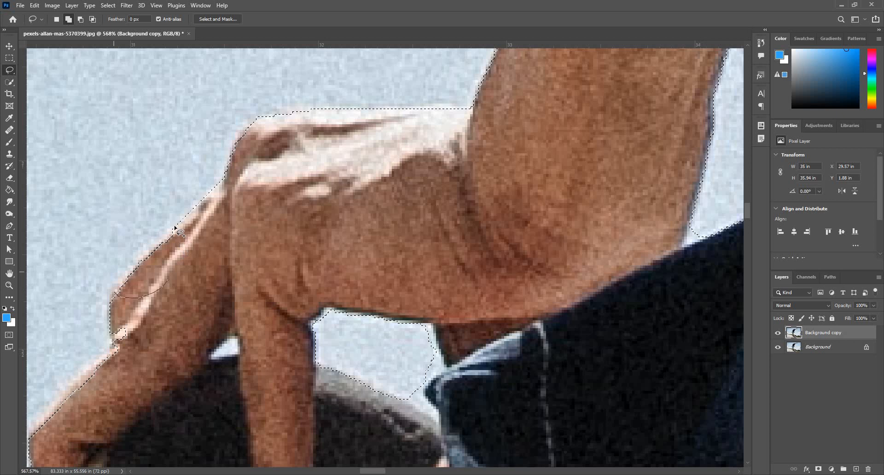
# Subtract the leftover sky between the board's edge, the trouser cuff and the thumb from the selection with the Lasso.
pyautogui.moveTo(294, 319)
pyautogui.mouseDown()
pyautogui.moveTo(211, 172)
pyautogui.moveTo(321, 240)
pyautogui.moveTo(349, 245)
pyautogui.mouseUp()
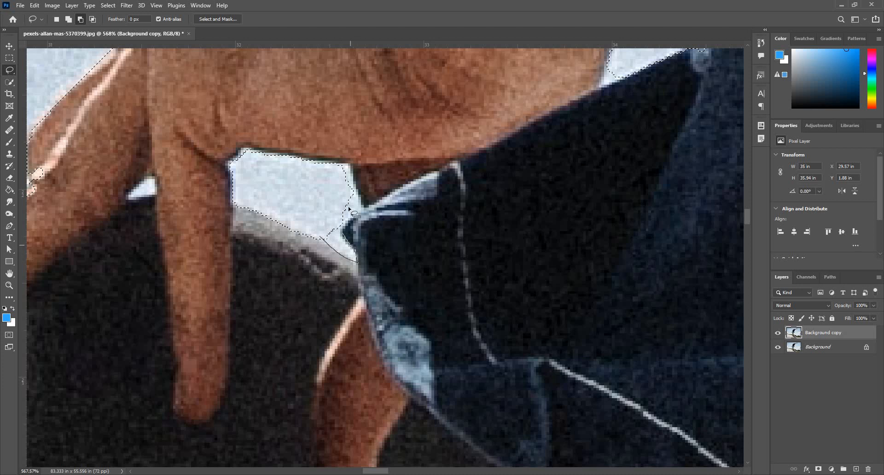
pyautogui.moveTo(349, 209); pyautogui.dragTo(348, 207)
pyautogui.scroll(-3, 331, 205)
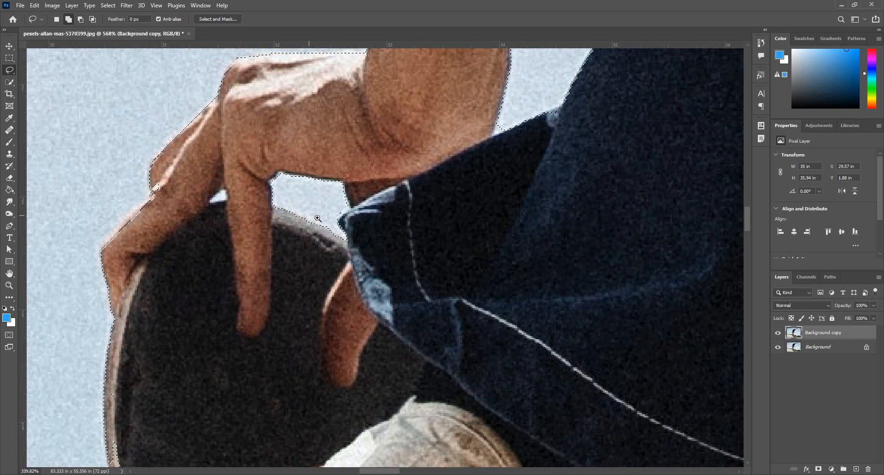
# Subtract the small triangle of sky between the two fingers above the board from the selection with the Lasso.
pyautogui.scroll(5, 205, 200)
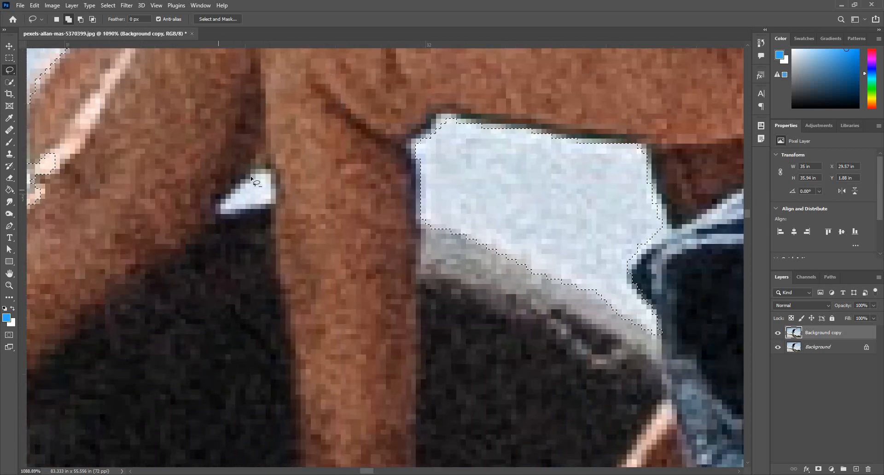
pyautogui.press('alt')
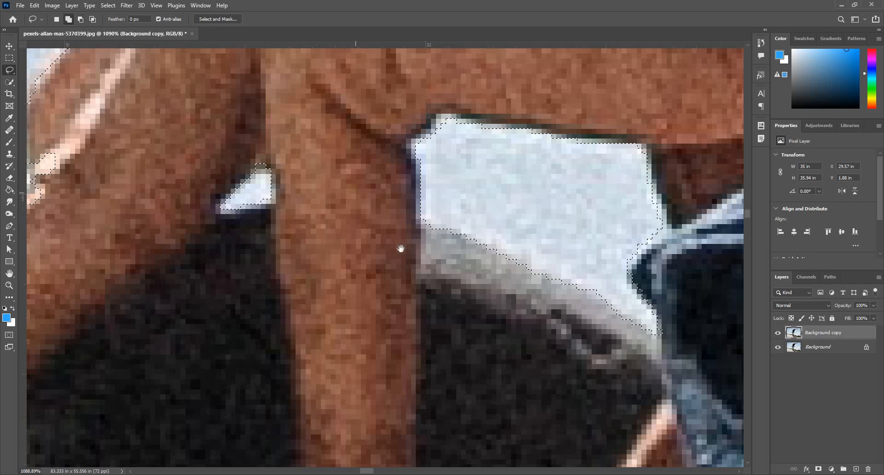
pyautogui.scroll(-6, 403, 248)
# Subtract the leftover sky in the corner where the lower forearm meets the trouser leg from the selection.
pyautogui.scroll(2, 371, 312)
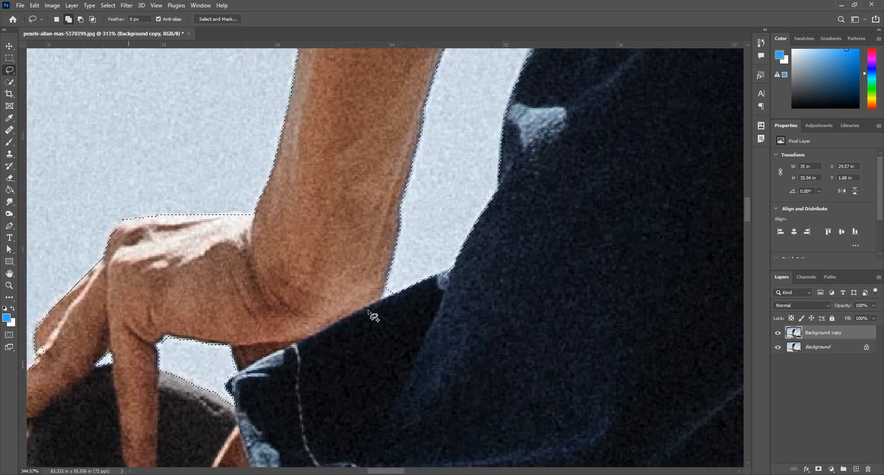
pyautogui.scroll(1, 355, 321)
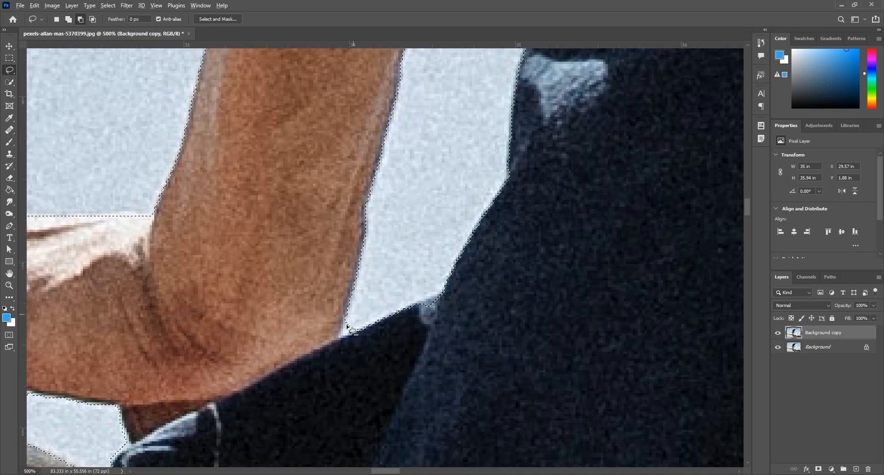
pyautogui.moveTo(354, 322)
pyautogui.mouseDown()
pyautogui.moveTo(346, 332)
pyautogui.moveTo(286, 317)
pyautogui.moveTo(230, 317)
pyautogui.mouseUp()
# Switch to the Move tool and convert the skateboarder selection into a border with a width of 5 pixels.
pyautogui.moveTo(458, 335); pyautogui.dragTo(388, 274)
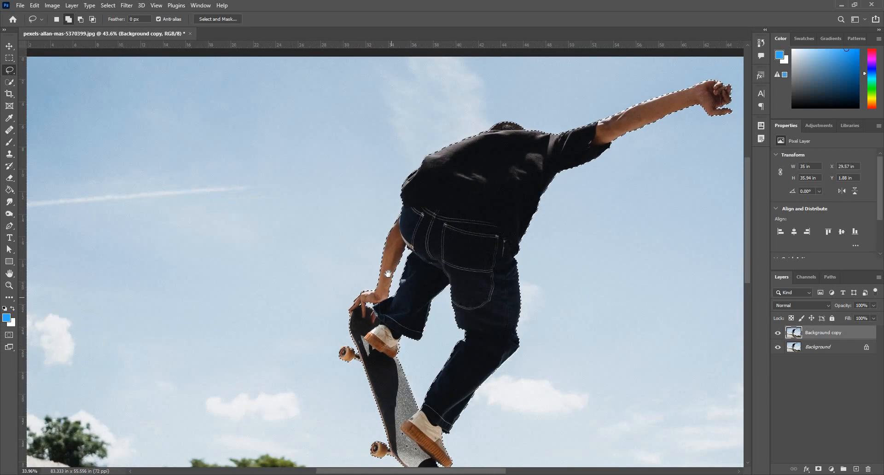
pyautogui.moveTo(447, 421); pyautogui.dragTo(379, 358)
pyautogui.moveTo(404, 161); pyautogui.dragTo(584, 159)
pyautogui.moveTo(445, 152); pyautogui.dragTo(305, 243)
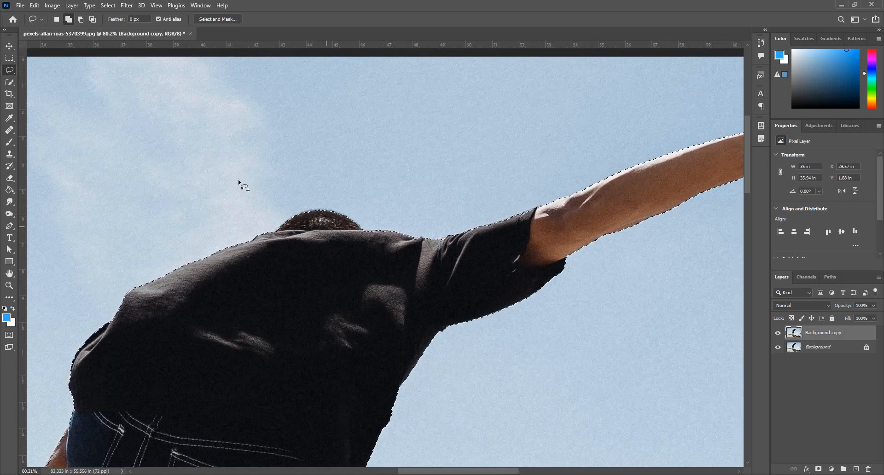
pyautogui.press('v')
pyautogui.click(108, 6)
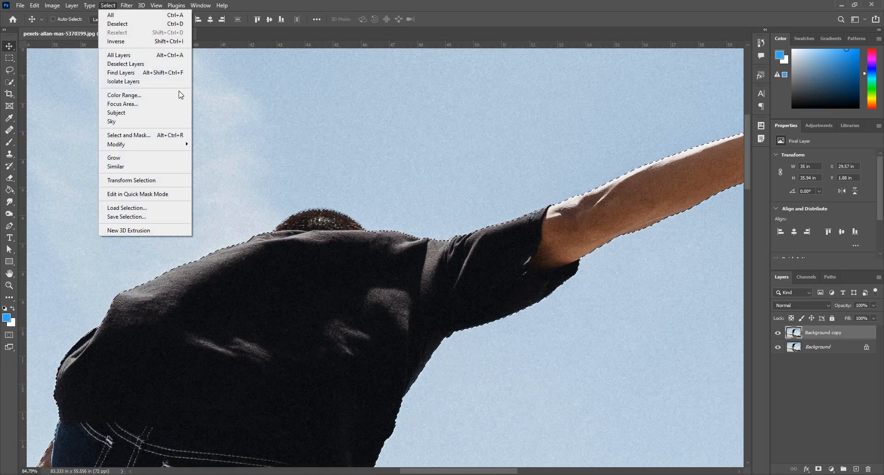
pyautogui.moveTo(179, 148)
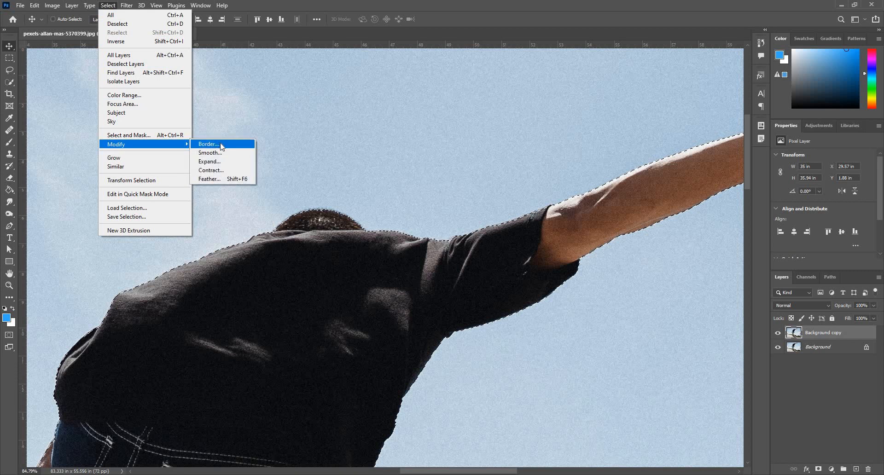
pyautogui.click(221, 147)
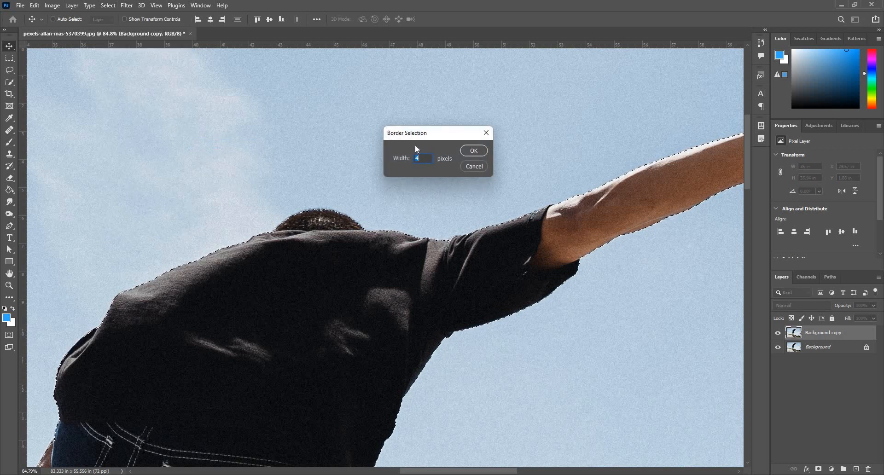
pyautogui.write('5')
pyautogui.press('Return')
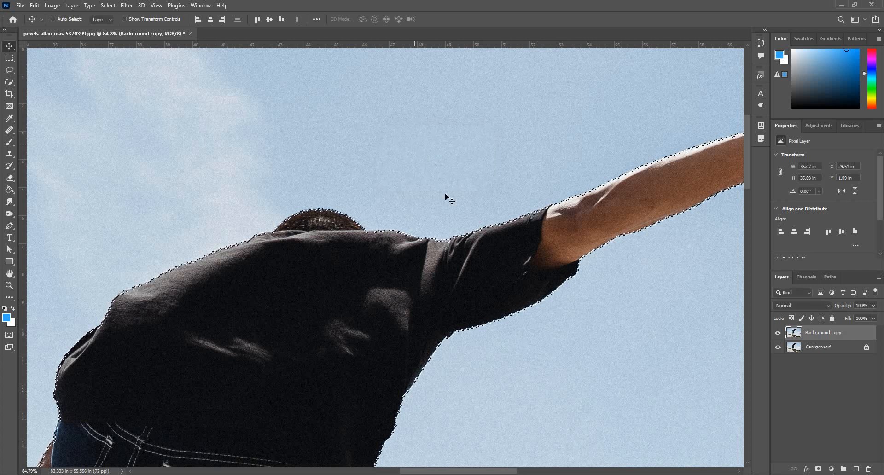
# Add a Solid Color fill layer in white (ffffff) from the border selection to outline the skateboarder.
pyautogui.scroll(5, 528, 270)
pyautogui.scroll(3, 434, 259)
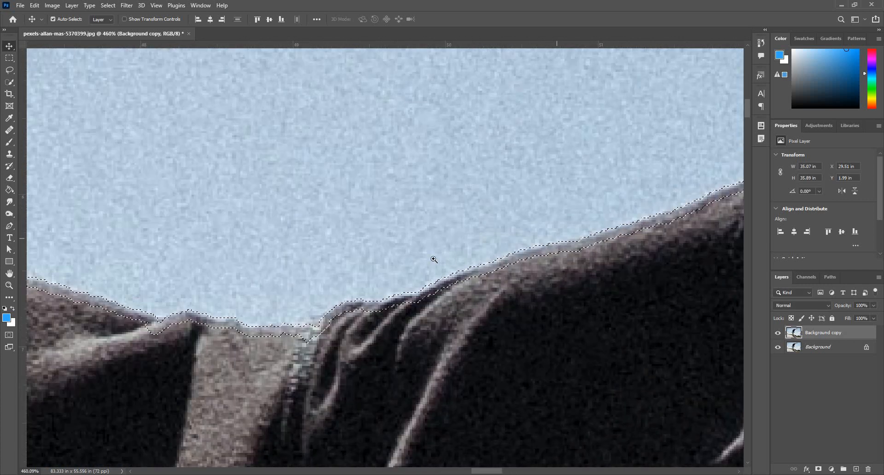
pyautogui.scroll(-8, 401, 262)
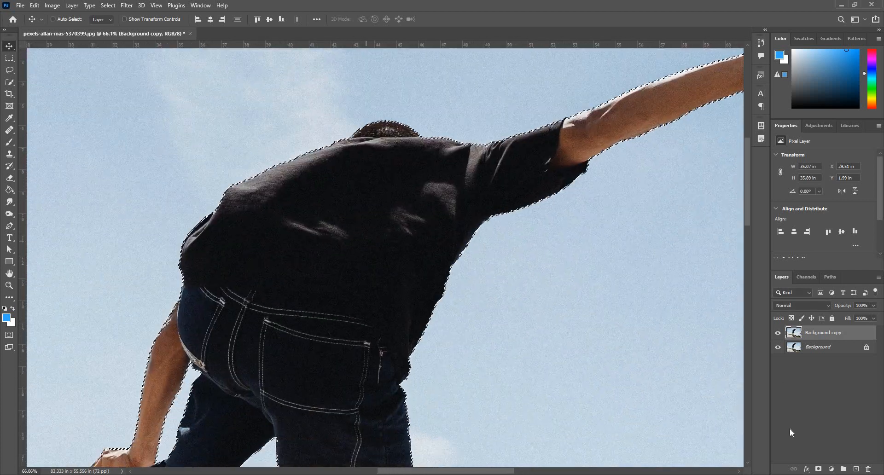
pyautogui.click(832, 468)
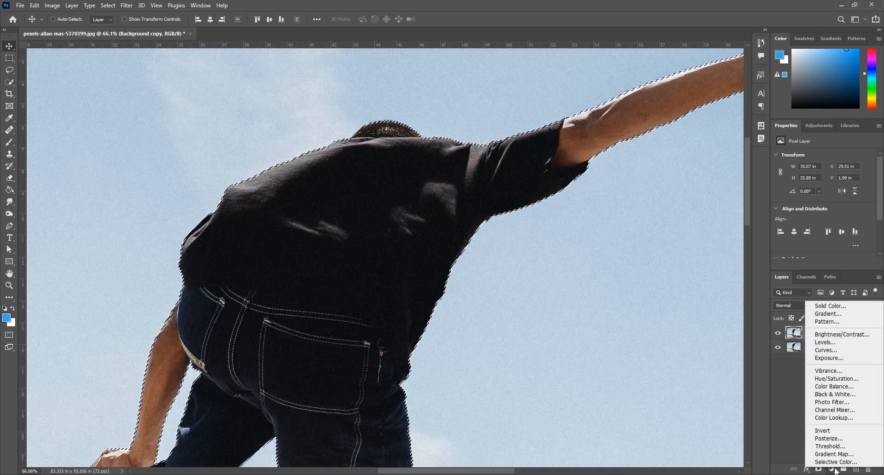
pyautogui.click(839, 310)
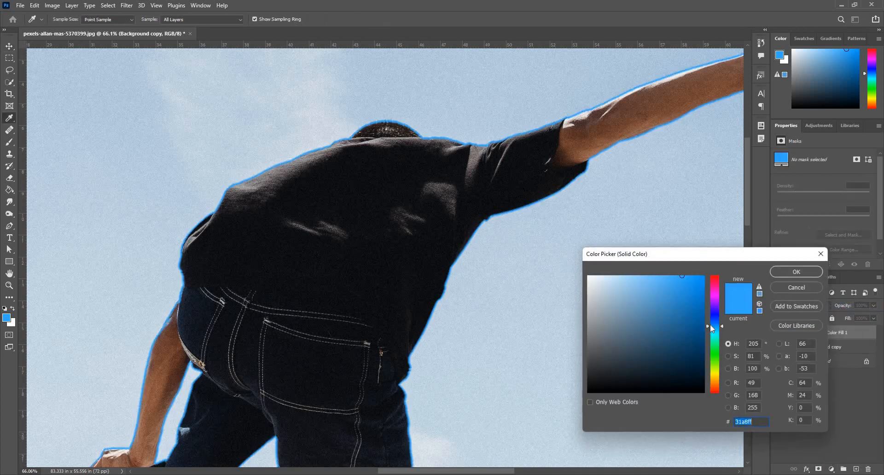
pyautogui.click(588, 276)
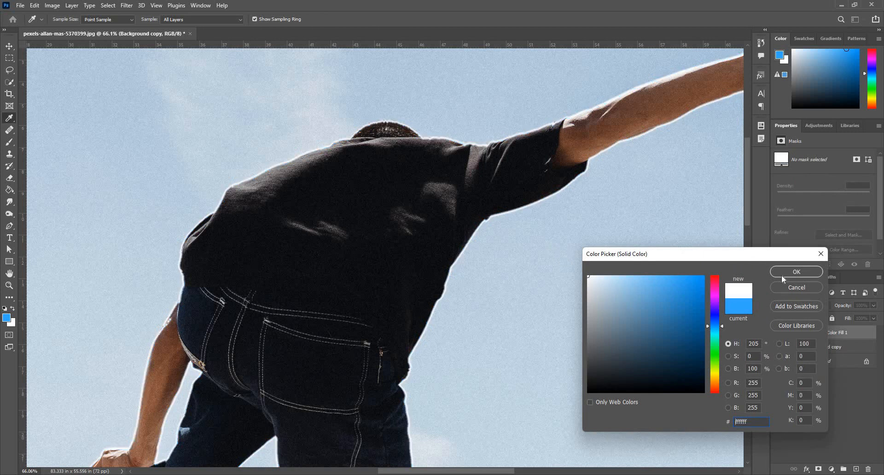
pyautogui.click(796, 272)
pyautogui.press('v')
pyautogui.scroll(-2, 462, 280)
pyautogui.scroll(-2, 378, 332)
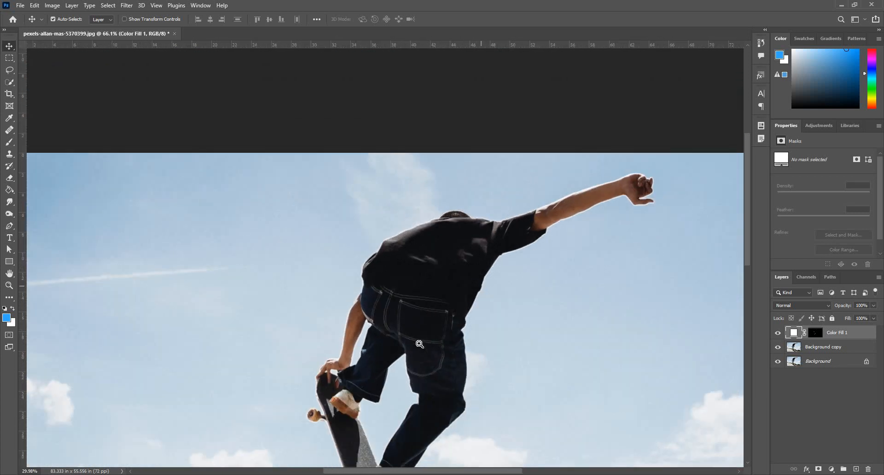
# Inspect the white outline around the arm and trousers, and undo the colour fill and the border modification.
pyautogui.scroll(6, 414, 343)
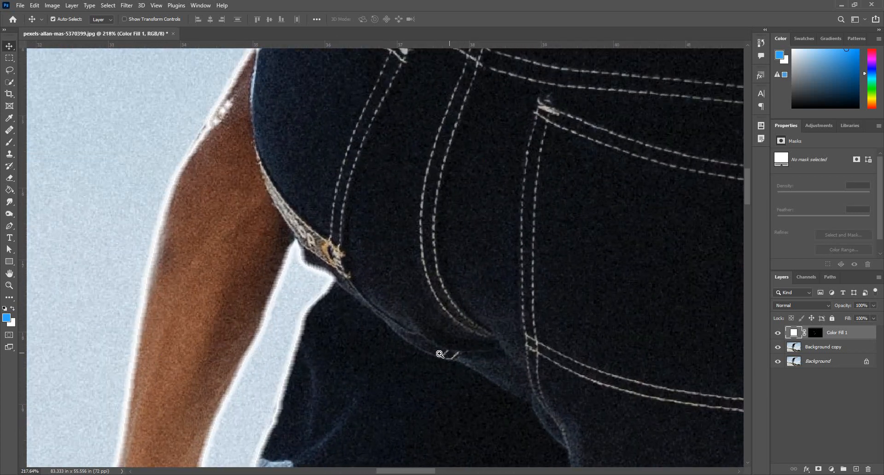
pyautogui.scroll(-5, 396, 353)
pyautogui.moveTo(500, 259); pyautogui.dragTo(489, 341)
pyautogui.scroll(-2, 489, 342)
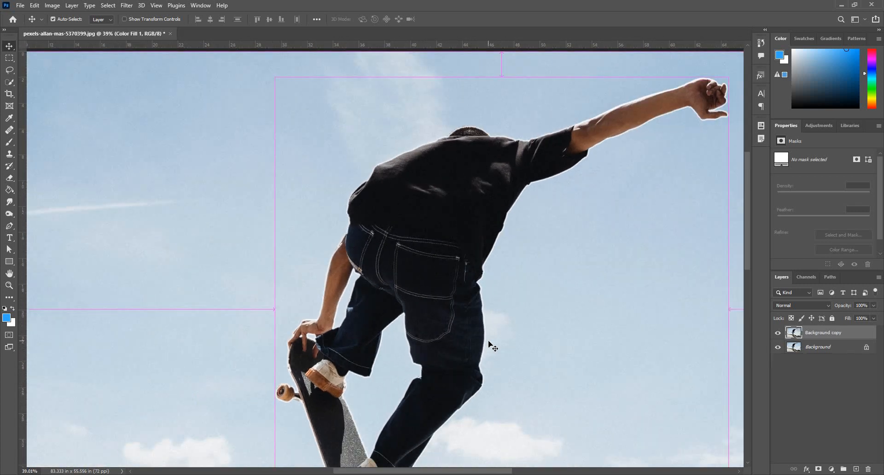
pyautogui.hotkey('ctrl', 'z')
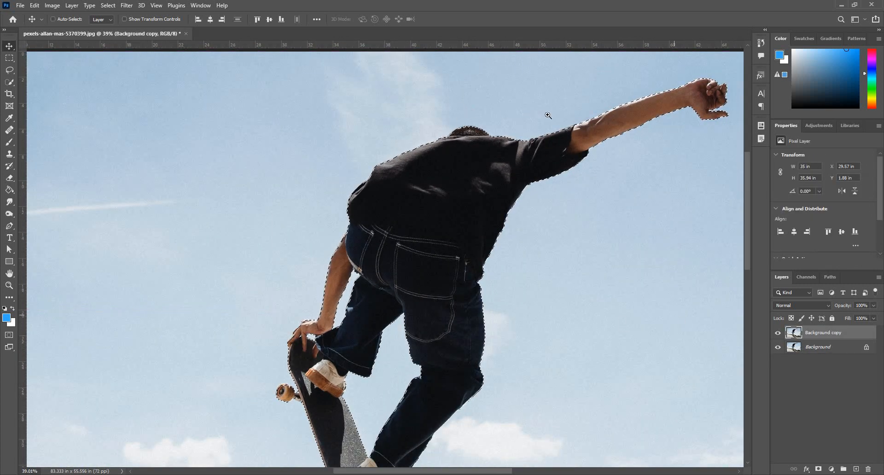
pyautogui.scroll(15, 469, 115)
pyautogui.scroll(-16, 460, 133)
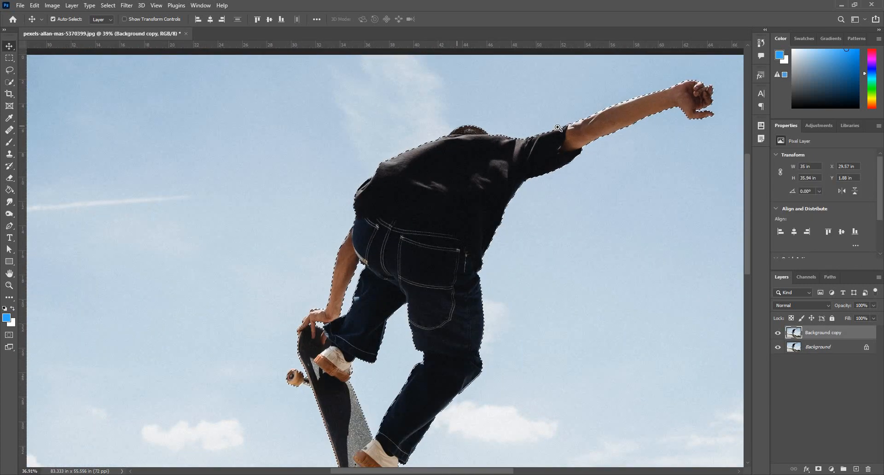
pyautogui.click(109, 6)
pyautogui.moveTo(184, 144)
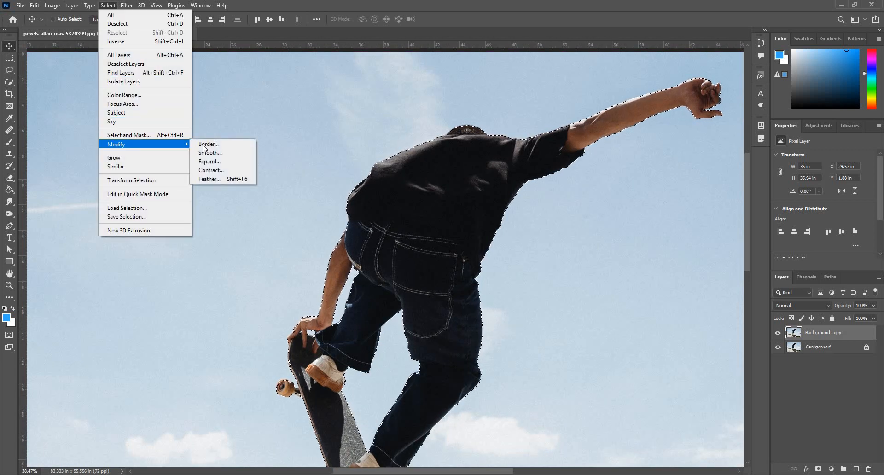
pyautogui.click(406, 158)
pyautogui.moveTo(398, 158); pyautogui.dragTo(422, 157)
pyautogui.moveTo(455, 205); pyautogui.dragTo(249, 318)
pyautogui.moveTo(391, 197); pyautogui.dragTo(226, 251)
pyautogui.moveTo(329, 197); pyautogui.dragTo(496, 168)
# Smooth the skateboarder selection with a sample radius of 5 pixels.
pyautogui.click(111, 6)
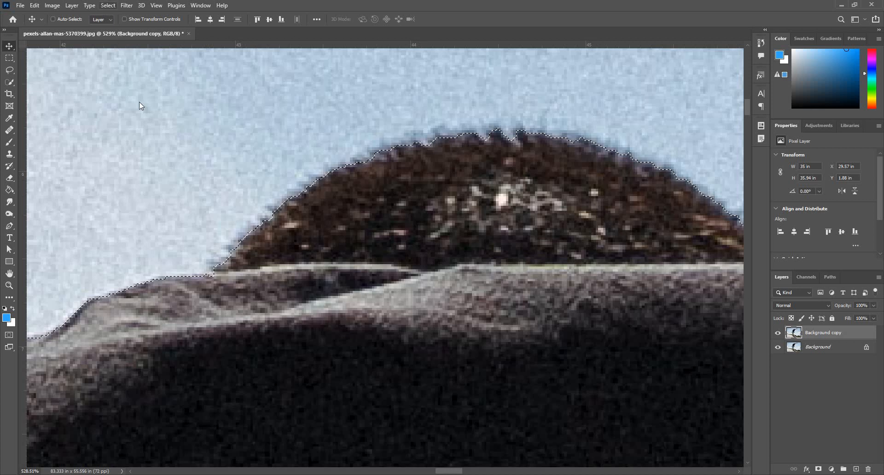
pyautogui.moveTo(147, 144)
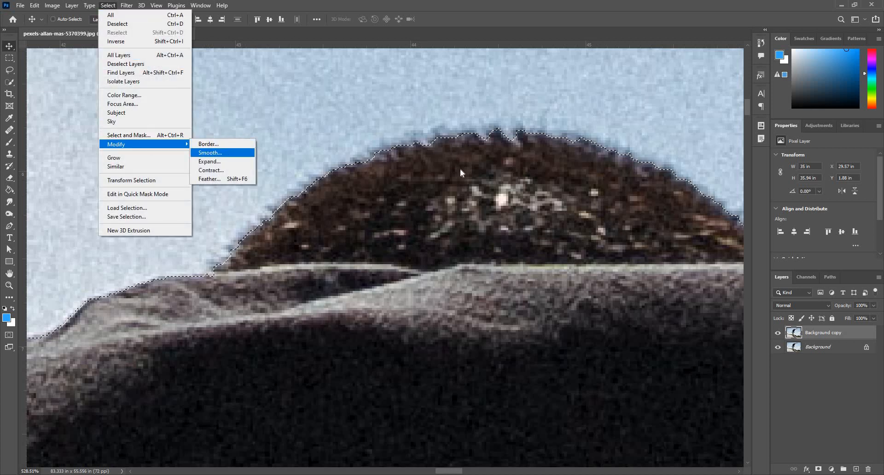
pyautogui.click(228, 153)
pyautogui.moveTo(594, 138); pyautogui.dragTo(644, 197)
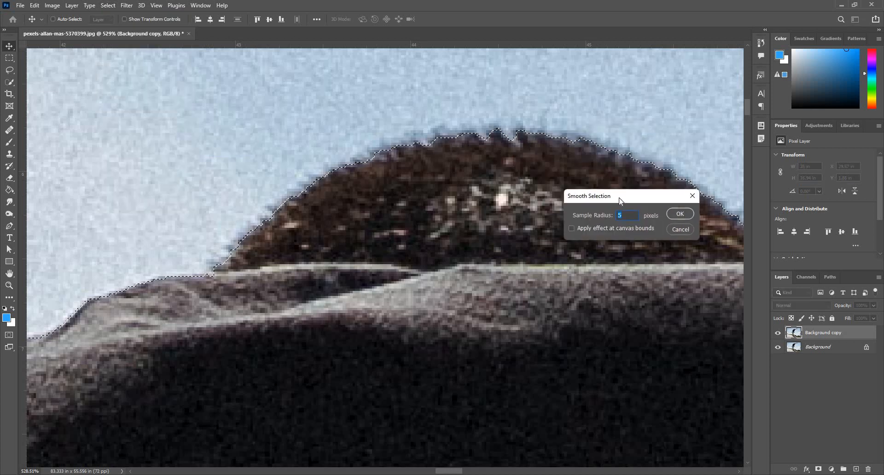
pyautogui.click(679, 215)
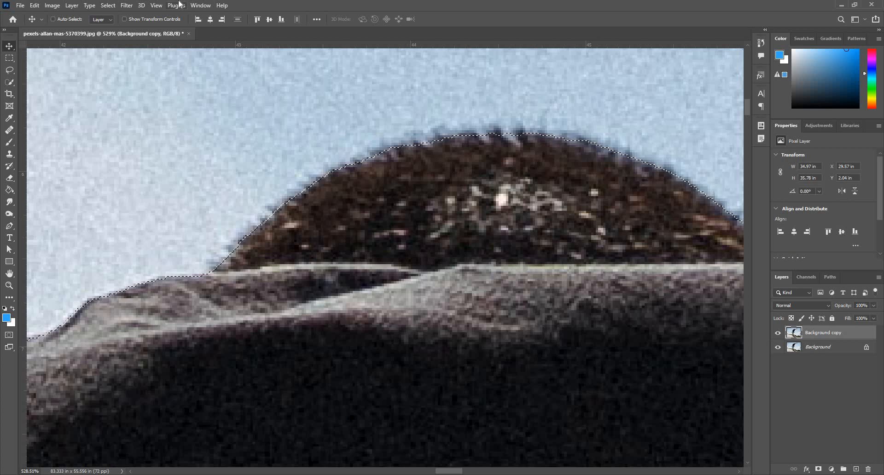
# Expand the smoothed skateboarder selection by 4 pixels.
pyautogui.click(127, 5)
pyautogui.moveTo(108, 6)
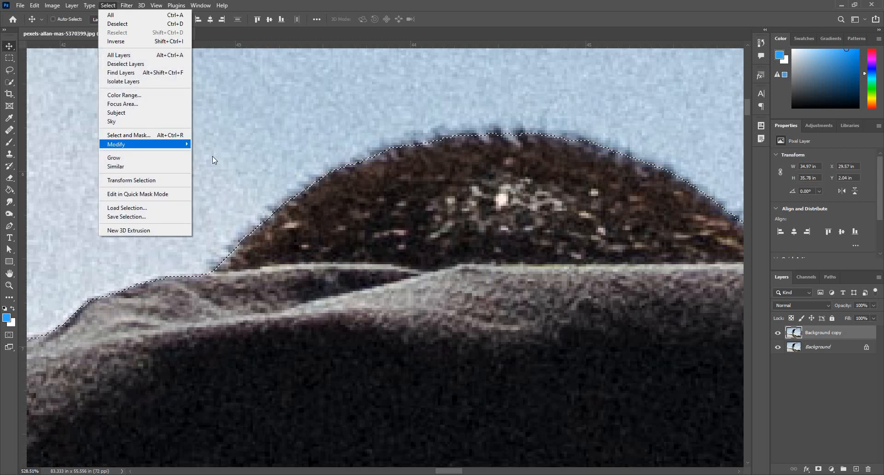
pyautogui.moveTo(185, 145)
pyautogui.press('Return')
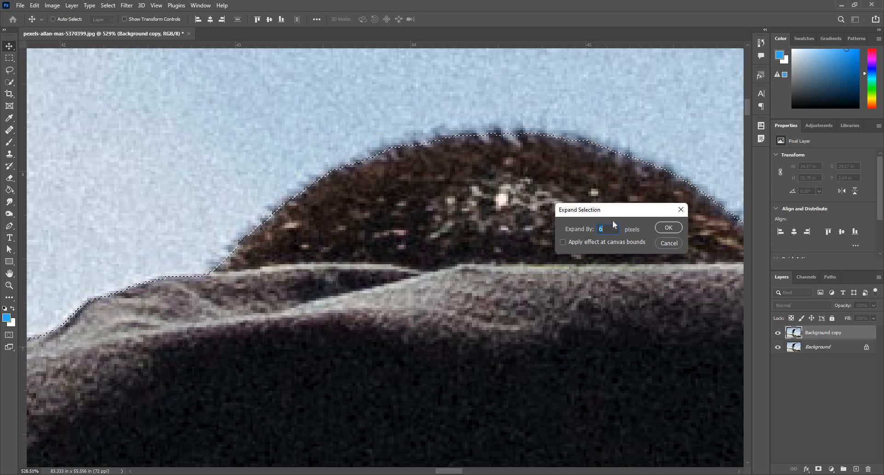
pyautogui.write('4')
pyautogui.click(663, 227)
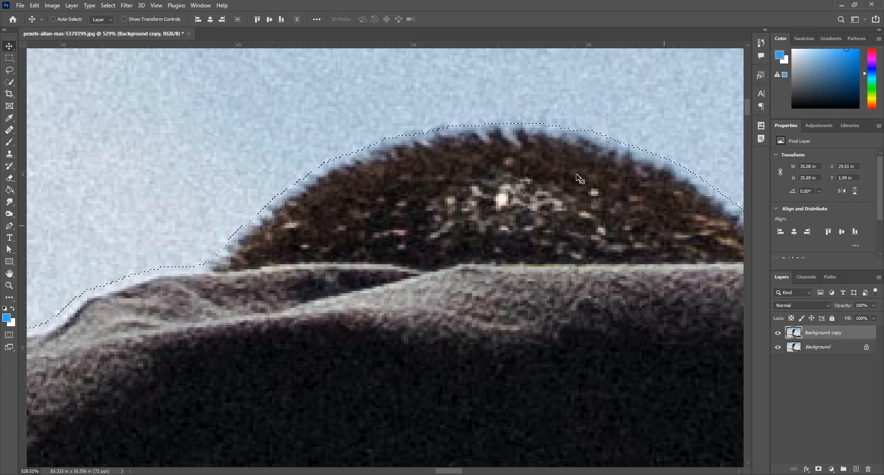
# Inspect the expanded selection edge around the board, shoes, trousers and head, and undo both the expansion and the smoothing.
pyautogui.scroll(-10, 452, 131)
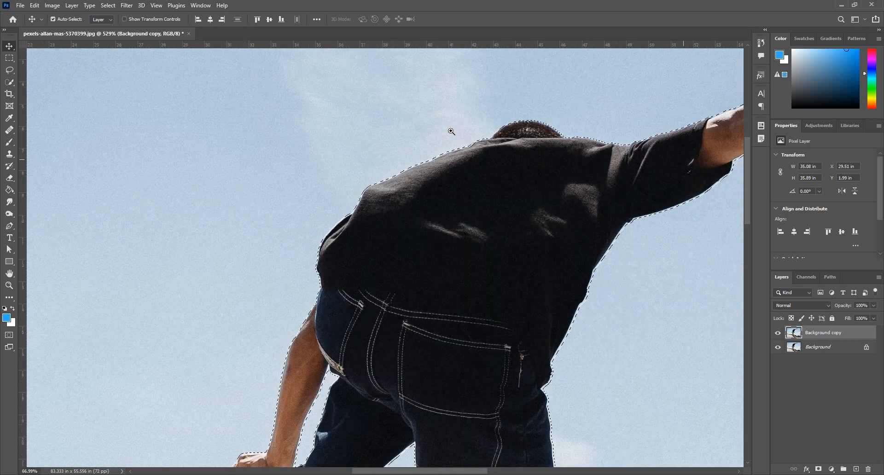
pyautogui.scroll(-5, 322, 230)
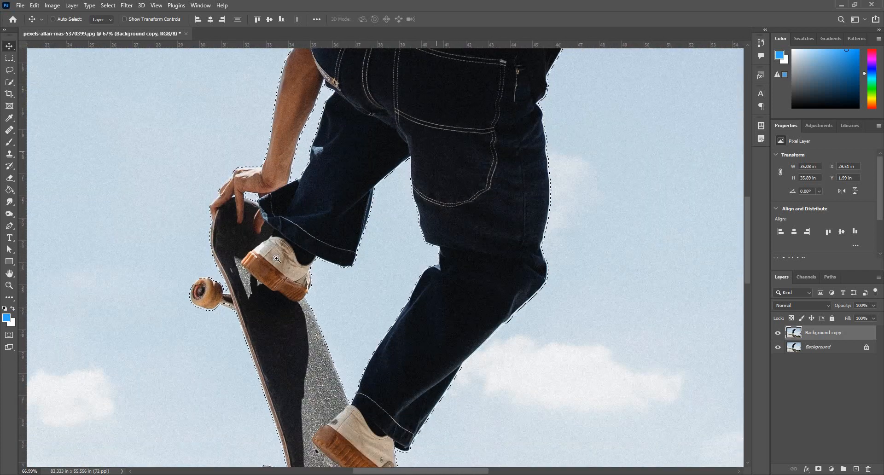
pyautogui.scroll(4, 320, 264)
pyautogui.scroll(2, 320, 264)
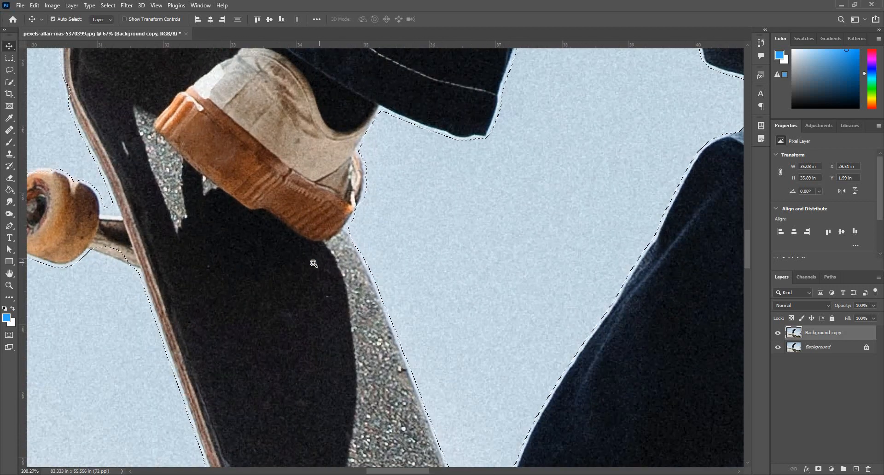
pyautogui.moveTo(299, 264); pyautogui.dragTo(276, 263)
pyautogui.moveTo(387, 225); pyautogui.dragTo(332, 442)
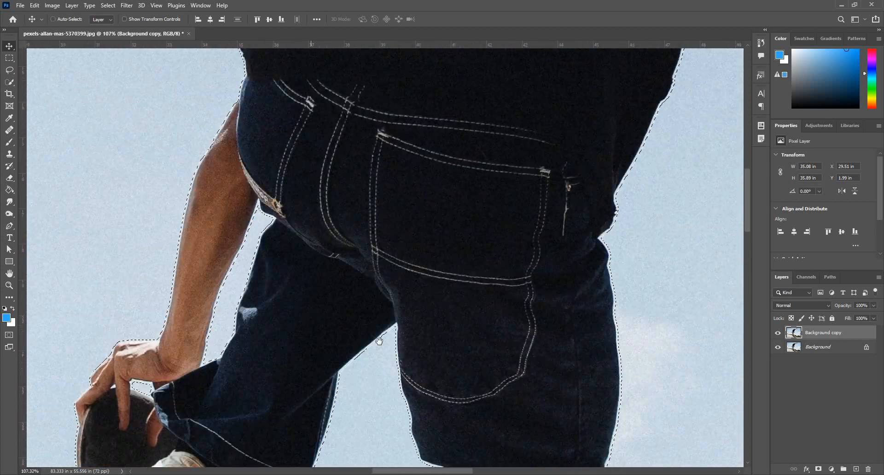
pyautogui.moveTo(393, 92); pyautogui.dragTo(349, 259)
pyautogui.scroll(5, 438, 244)
pyautogui.scroll(5, 455, 239)
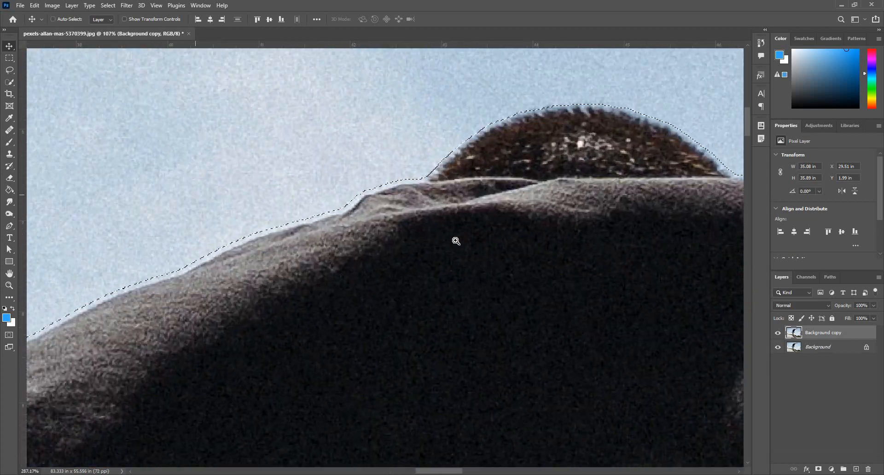
pyautogui.hotkey('ctrl', 'z')
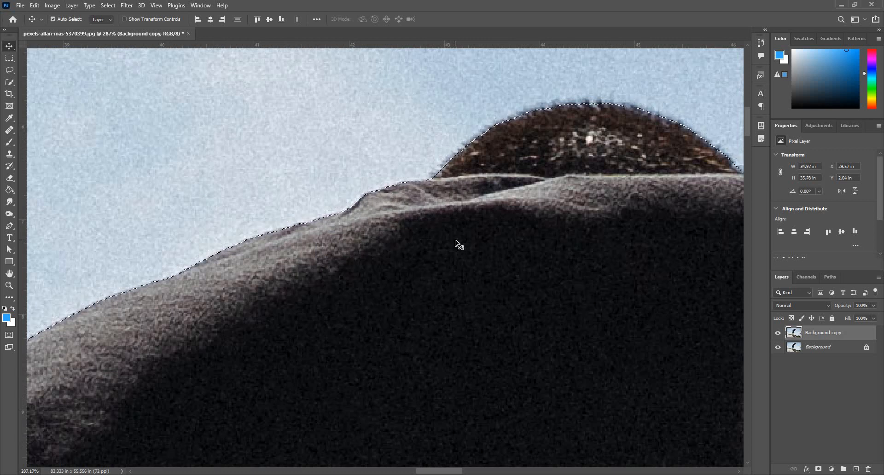
pyautogui.hotkey('ctrl', 'z')
# Contract the skateboarder selection by 4 pixels and undo the contraction.
pyautogui.click(110, 5)
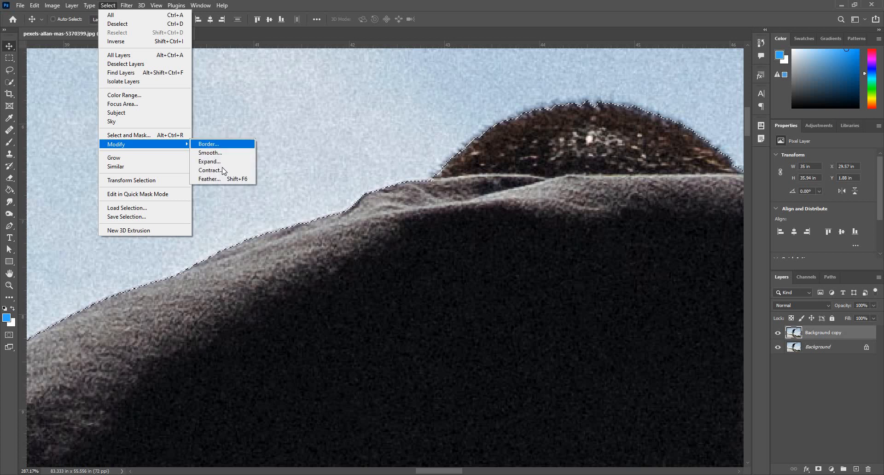
pyautogui.click(225, 171)
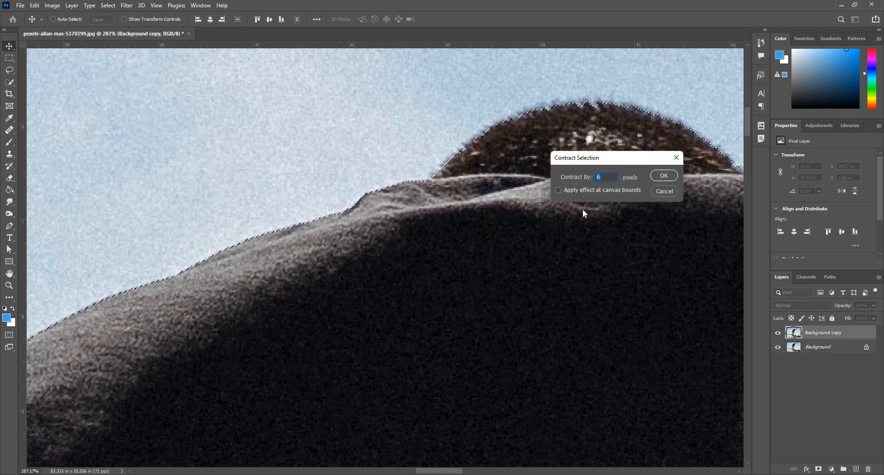
pyautogui.write('4')
pyautogui.press('Return')
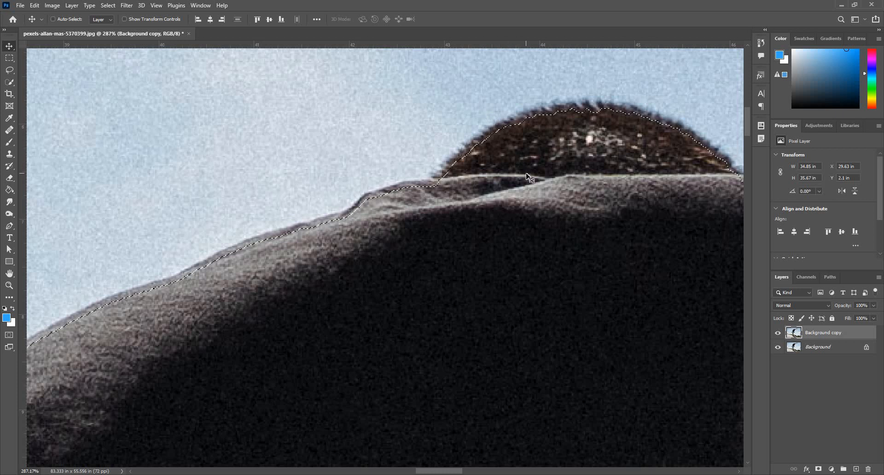
pyautogui.hotkey('ctrl', 'z')
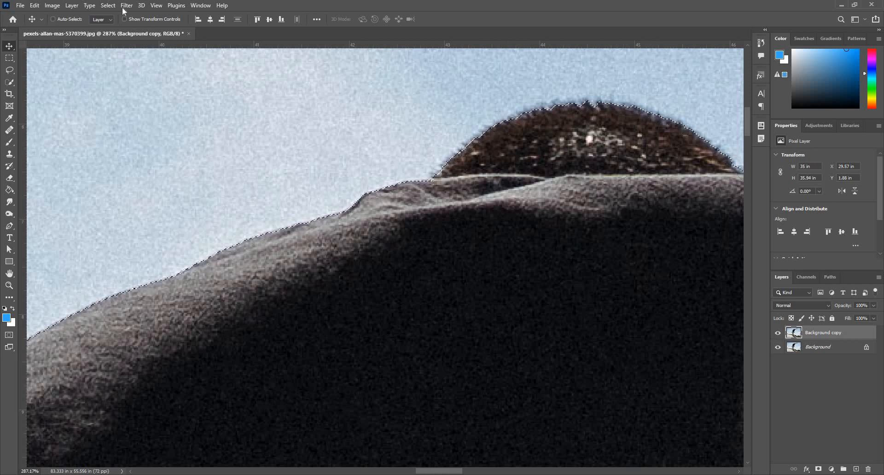
# Feather the skateboarder selection with a radius of 0.3 pixels and copy the selected area to a new layer.
pyautogui.click(108, 5)
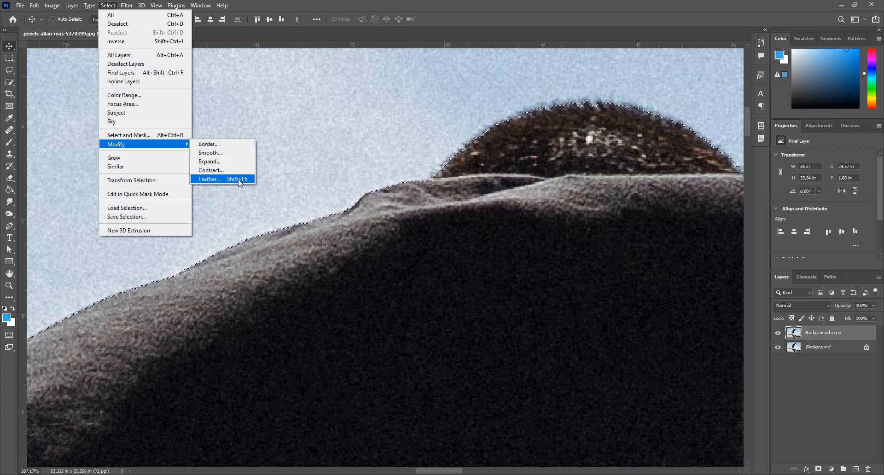
pyautogui.click(239, 179)
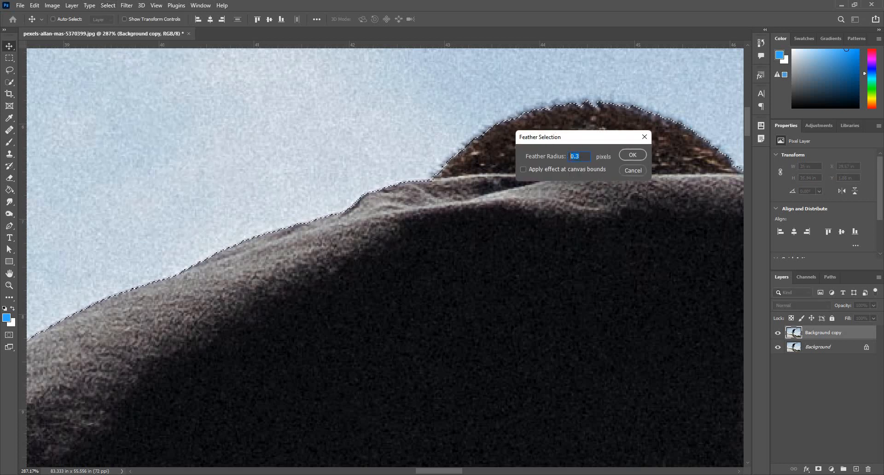
pyautogui.press('Return')
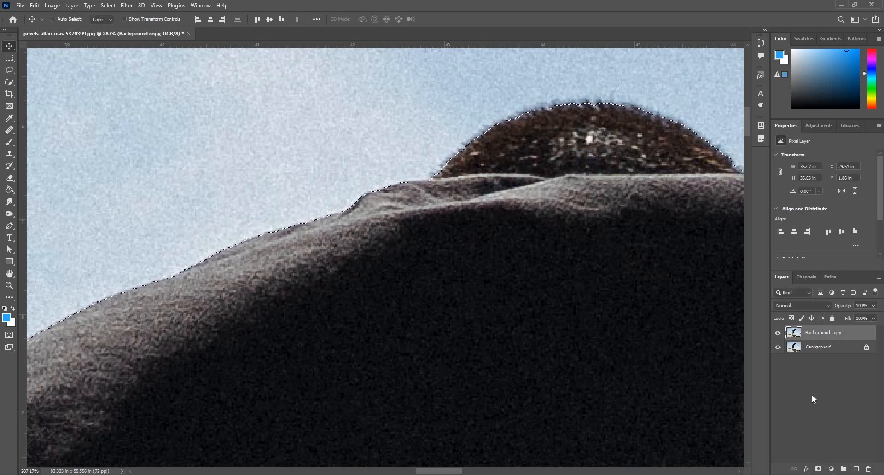
pyautogui.hotkey('ctrl', 'j')
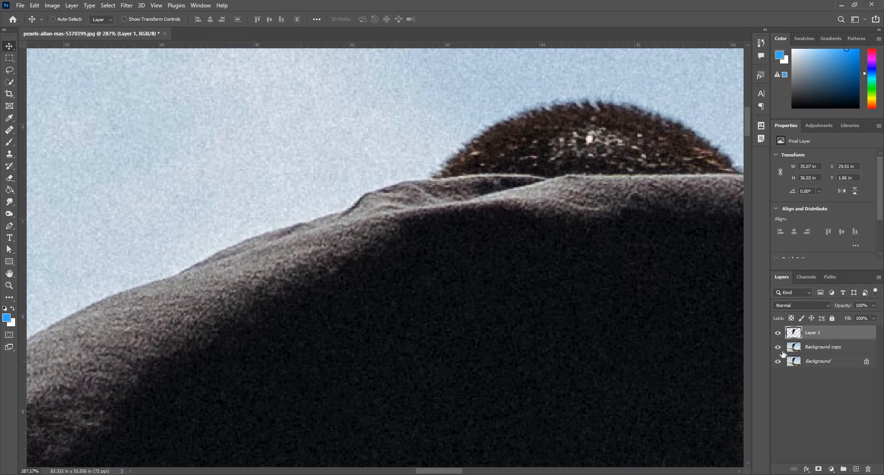
# Hide the Background and Background copy layers and examine the cutout's edges around the head, trousers, skateboard and outstretched arm.
pyautogui.moveTo(534, 122); pyautogui.dragTo(584, 127)
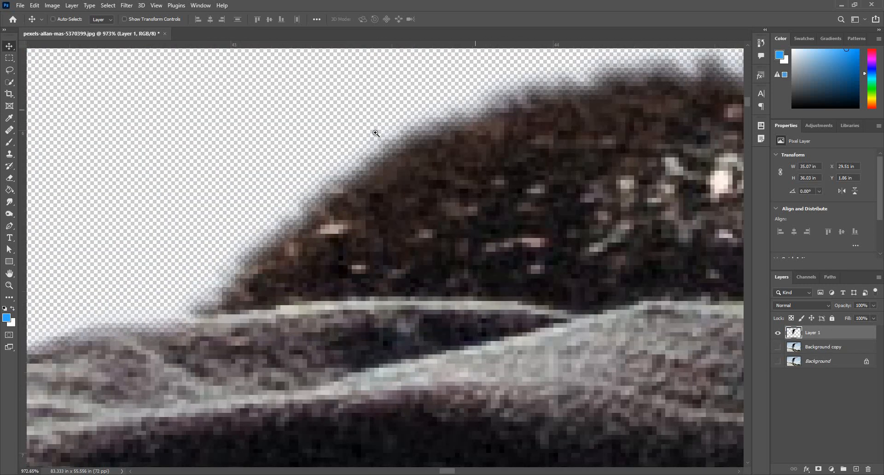
pyautogui.moveTo(460, 133); pyautogui.dragTo(376, 133)
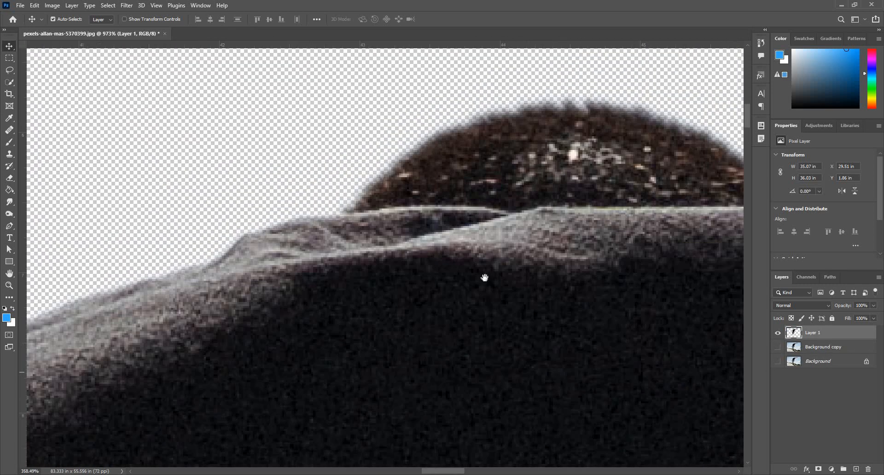
pyautogui.moveTo(483, 278); pyautogui.dragTo(478, 195)
pyautogui.scroll(-6, 461, 215)
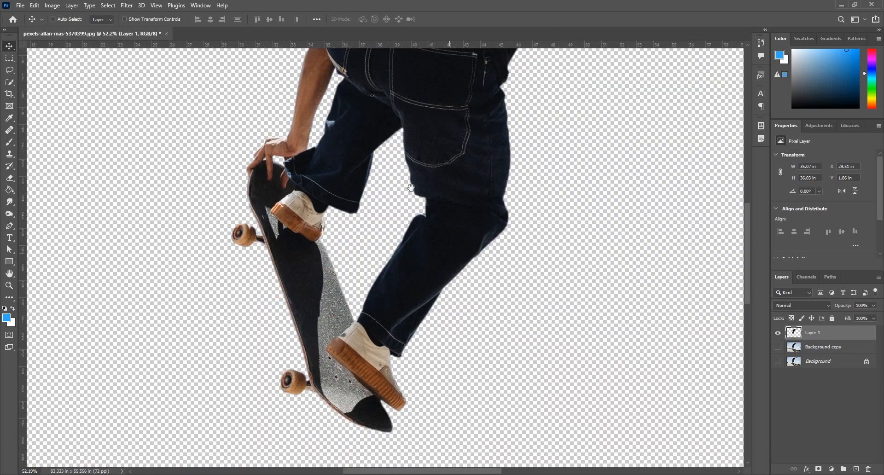
pyautogui.moveTo(447, 253); pyautogui.dragTo(419, 252)
pyautogui.moveTo(638, 65); pyautogui.dragTo(557, 189)
pyautogui.moveTo(530, 175); pyautogui.dragTo(559, 98)
pyautogui.moveTo(320, 268); pyautogui.dragTo(476, 141)
pyautogui.moveTo(532, 143); pyautogui.dragTo(481, 161)
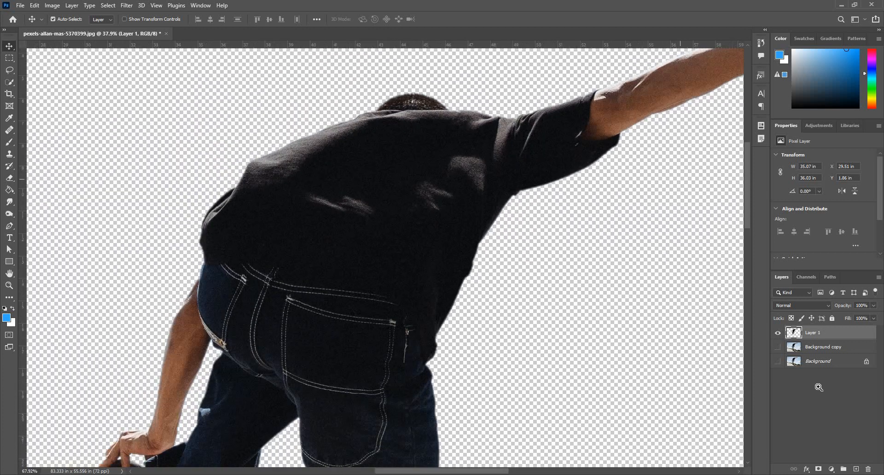
# Make the Background copy layer visible again beneath the cutout and show the whole image.
pyautogui.click(778, 351)
pyautogui.moveTo(459, 204); pyautogui.dragTo(453, 203)
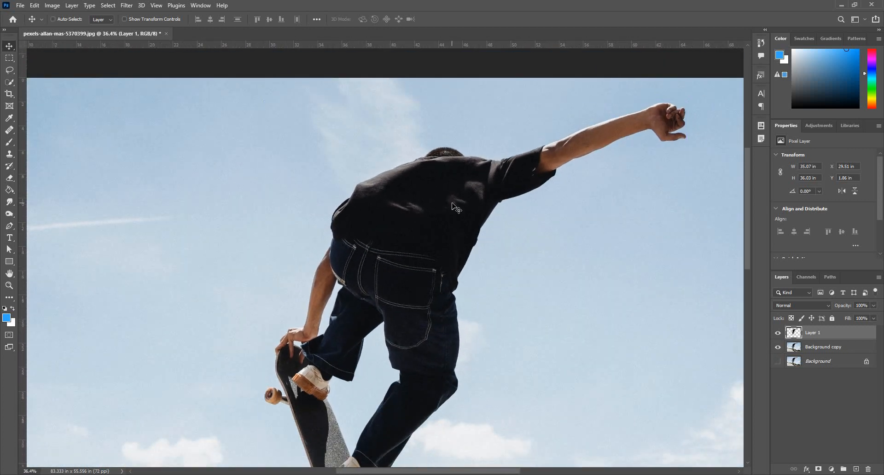
pyautogui.hotkey('ctrl', '0')
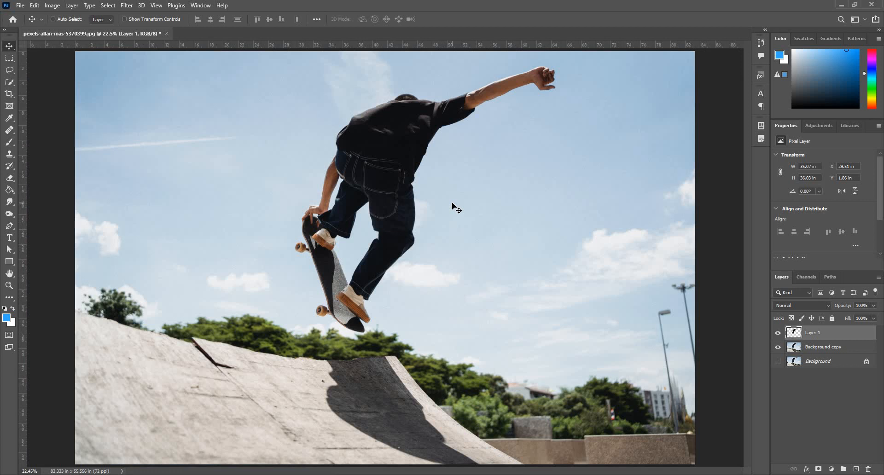